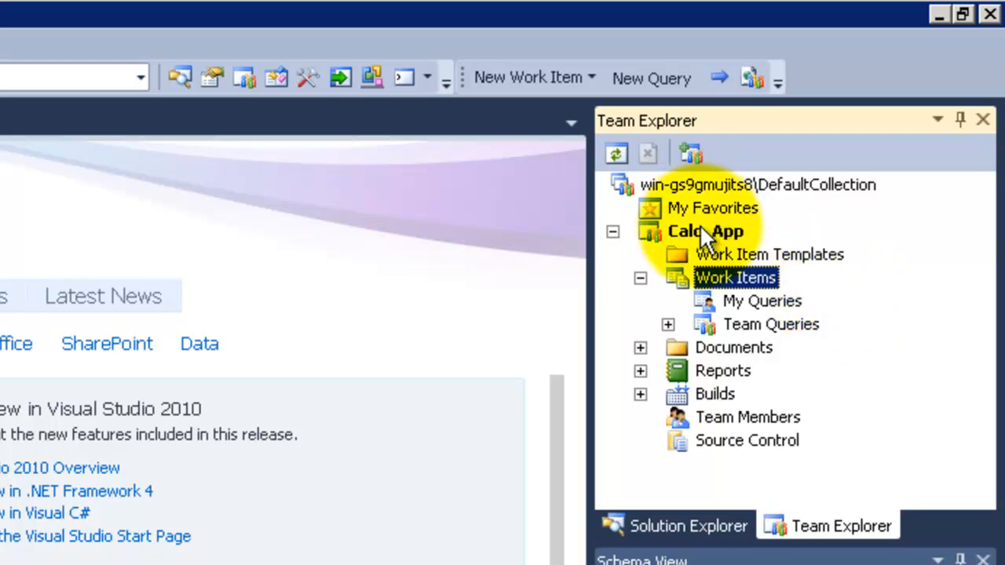
Create a new User Story work item in the Calc_App project, titled "Adding 2 numbers"
right_click(712, 280)
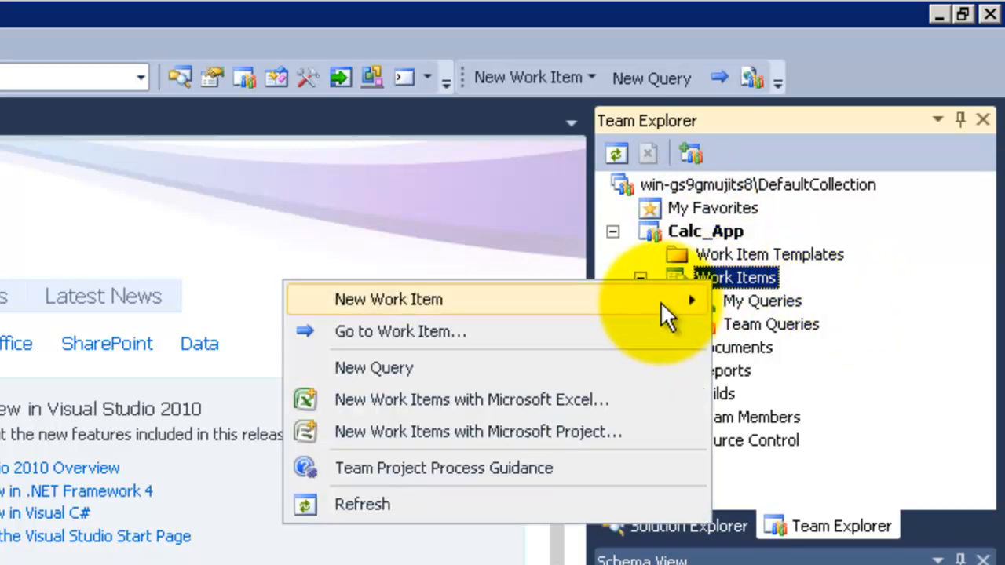
mouse_move(657, 303)
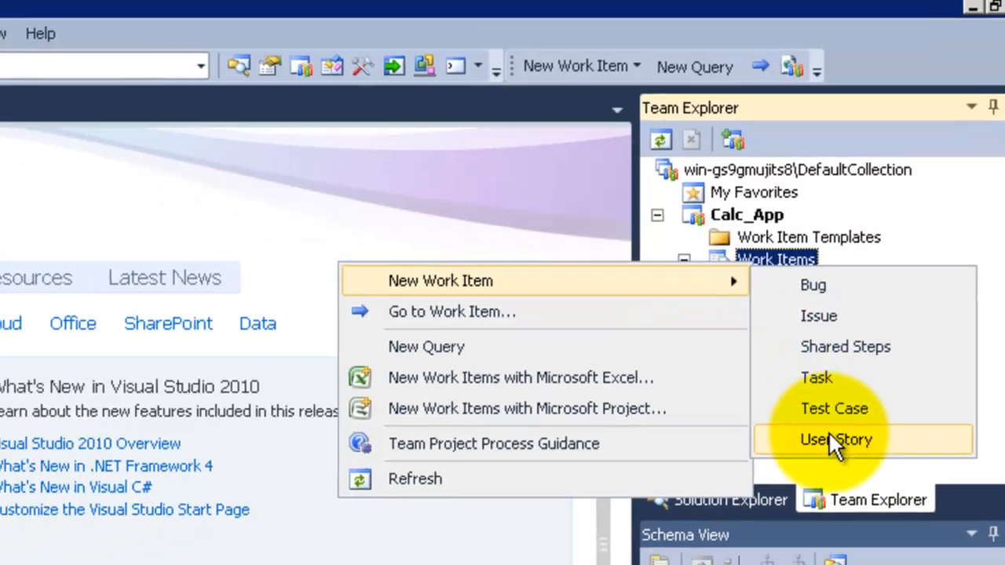
click(798, 463)
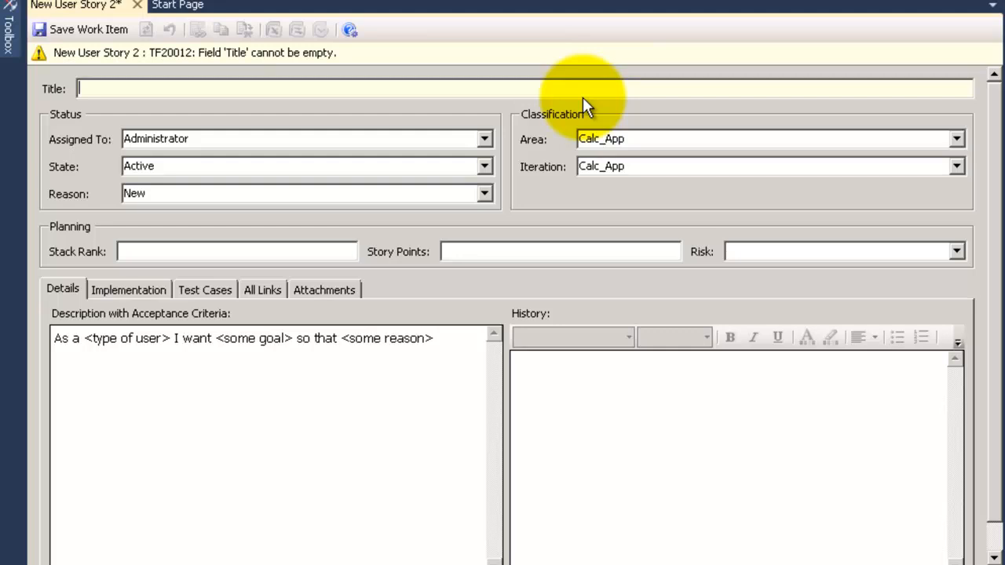
text(Adding 2 numbers)
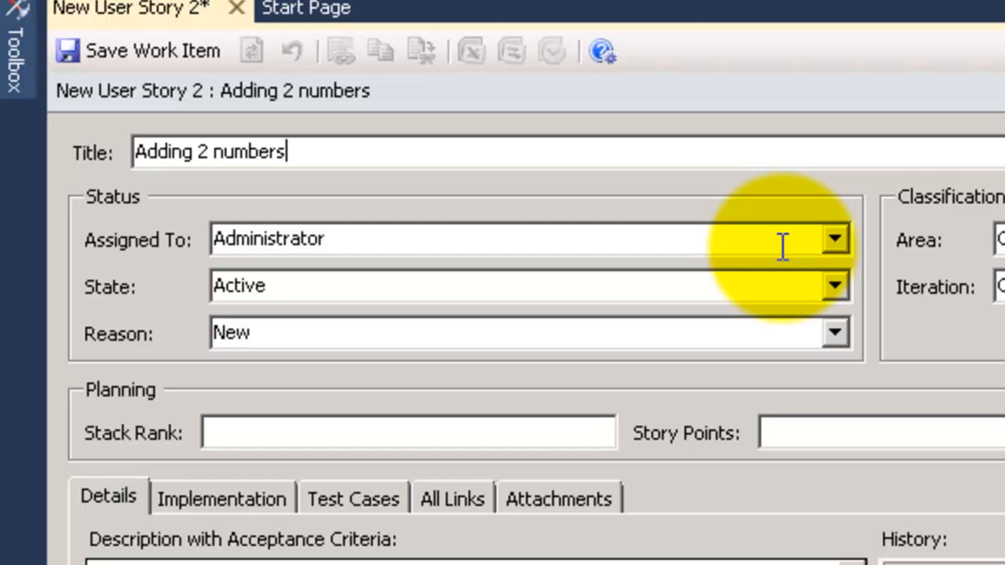
Assign the new user story to the team's Dev Lead
key(ctrl+a)
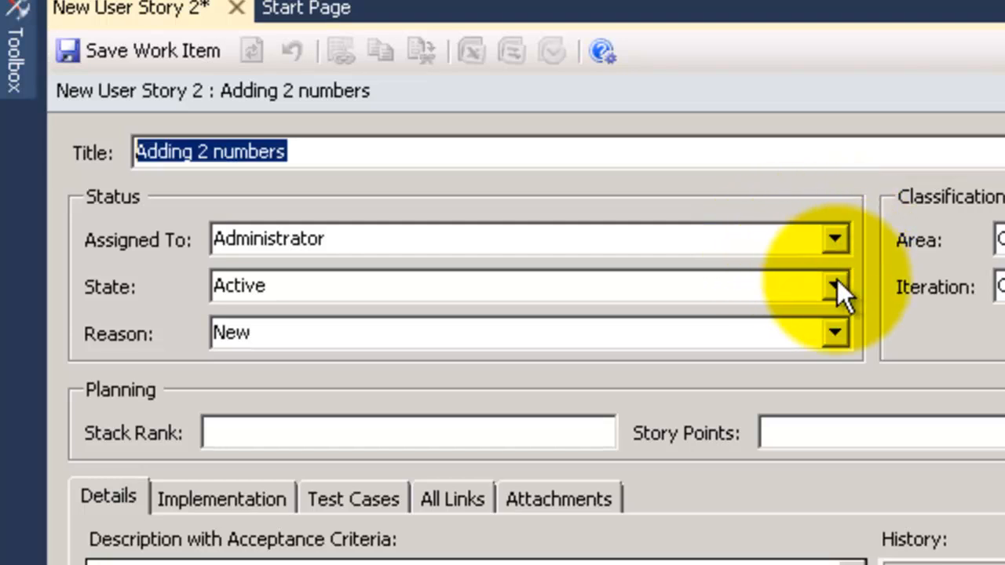
click(835, 240)
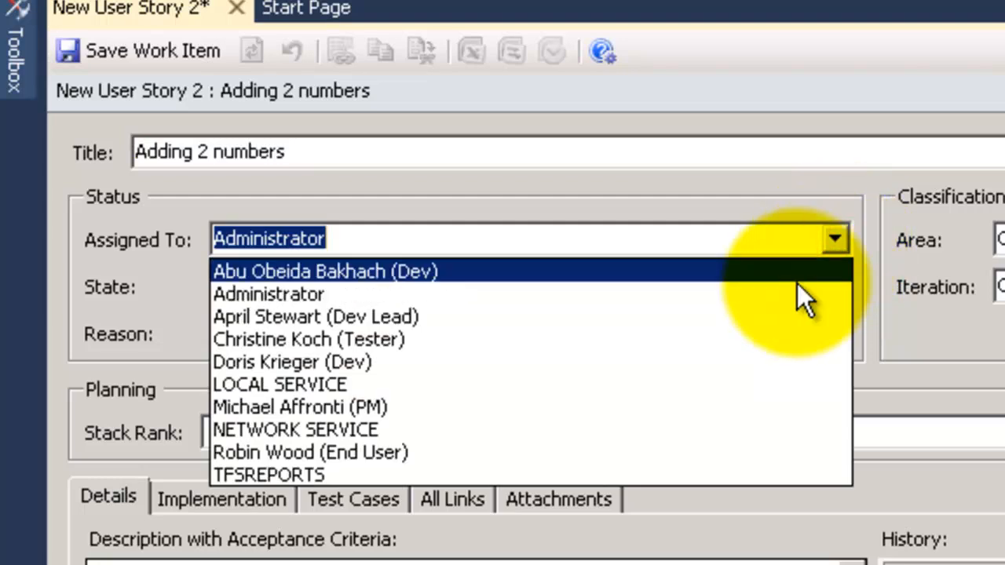
click(771, 314)
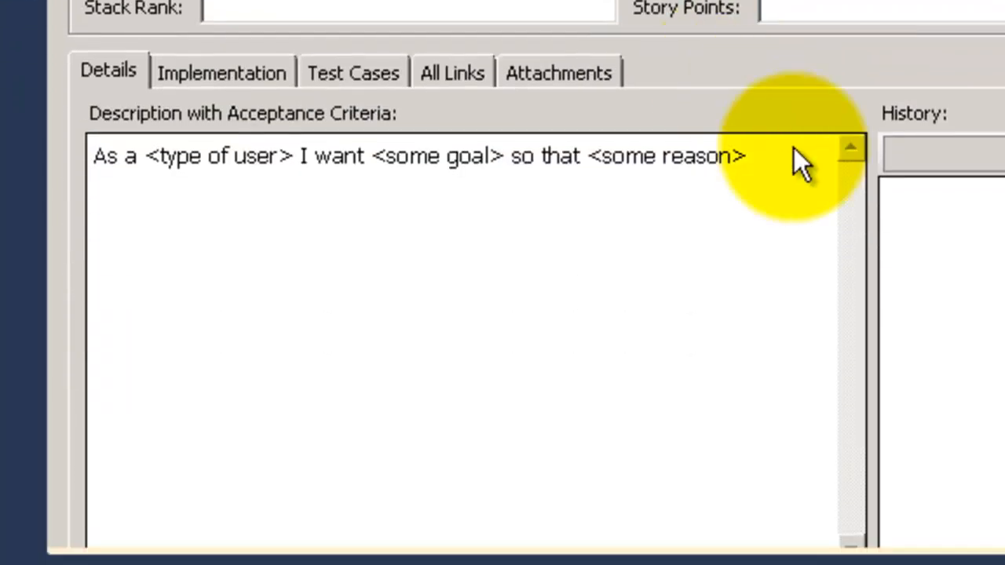
Below the template description, enter "As a Calculator user i want to add 2 numbers so that the addition process is done for me" and save the story
click(786, 149)
key(Return)
text(As)
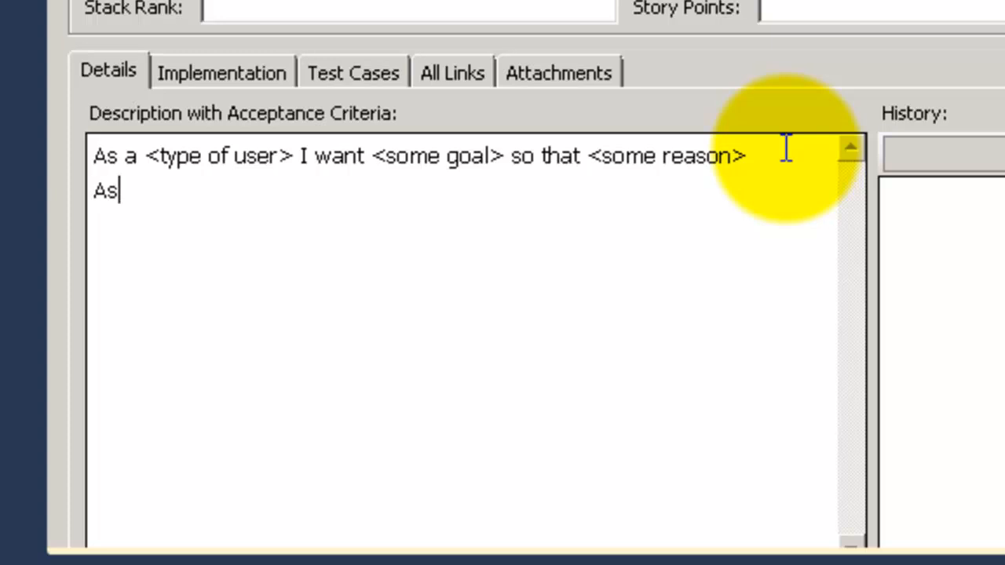
text( a Cal)
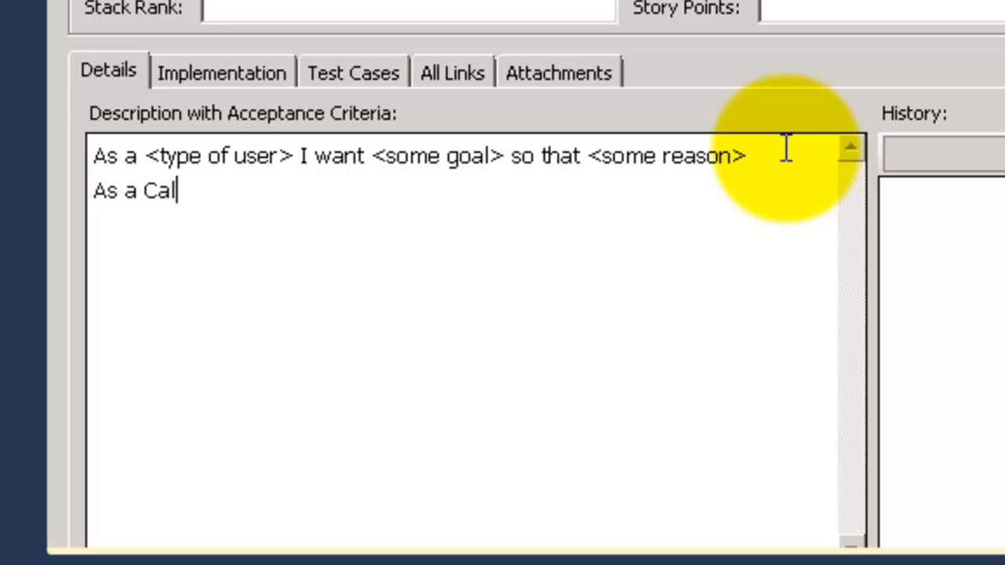
text(culator us)
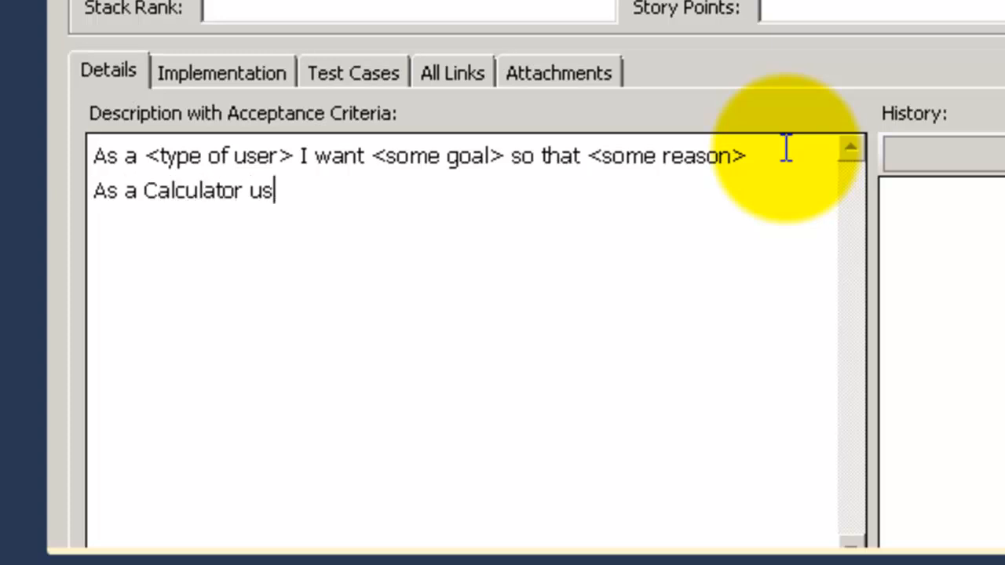
text(er i want to a)
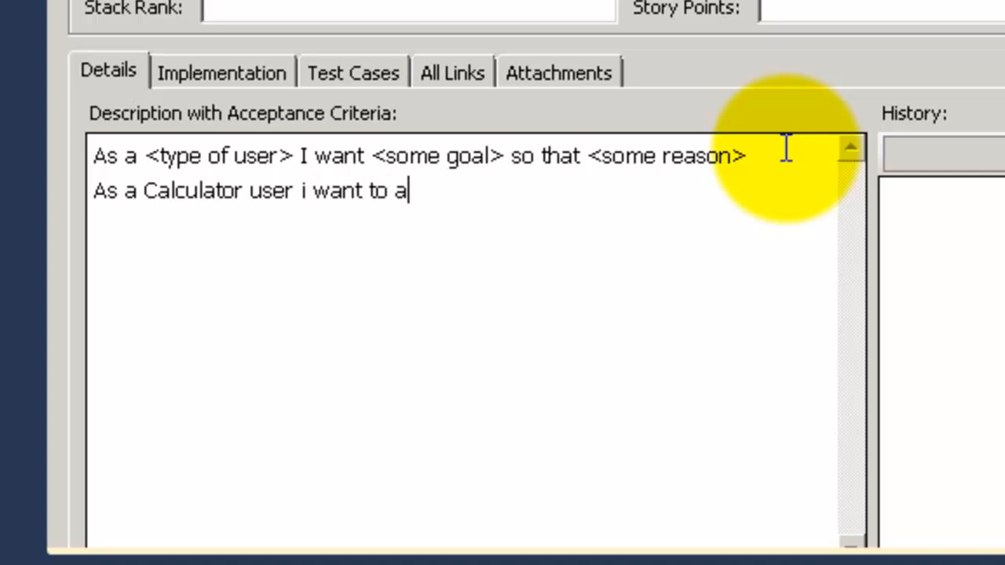
text(dd 2 numbers s)
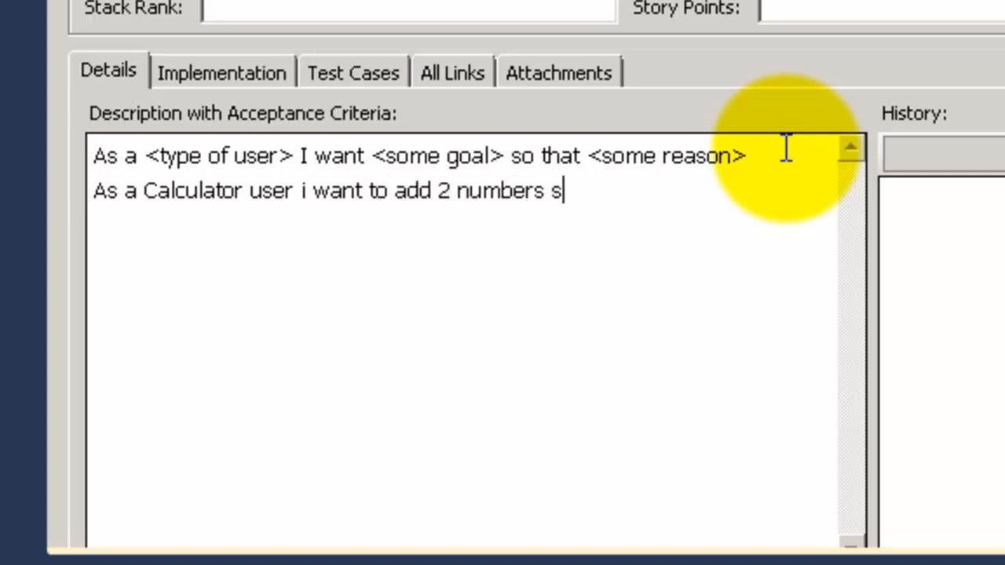
text(o that the addi)
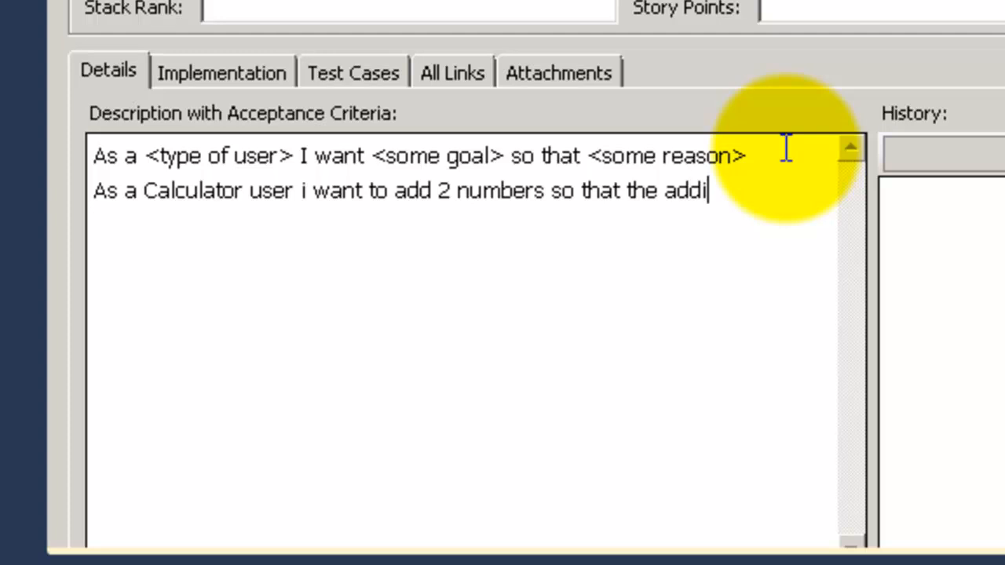
text(tion process)
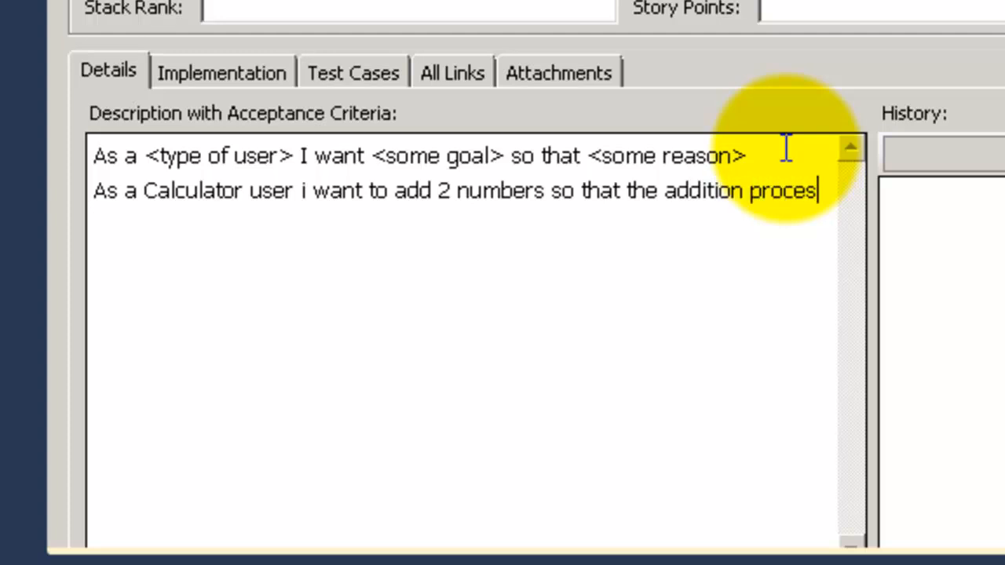
text( is done )
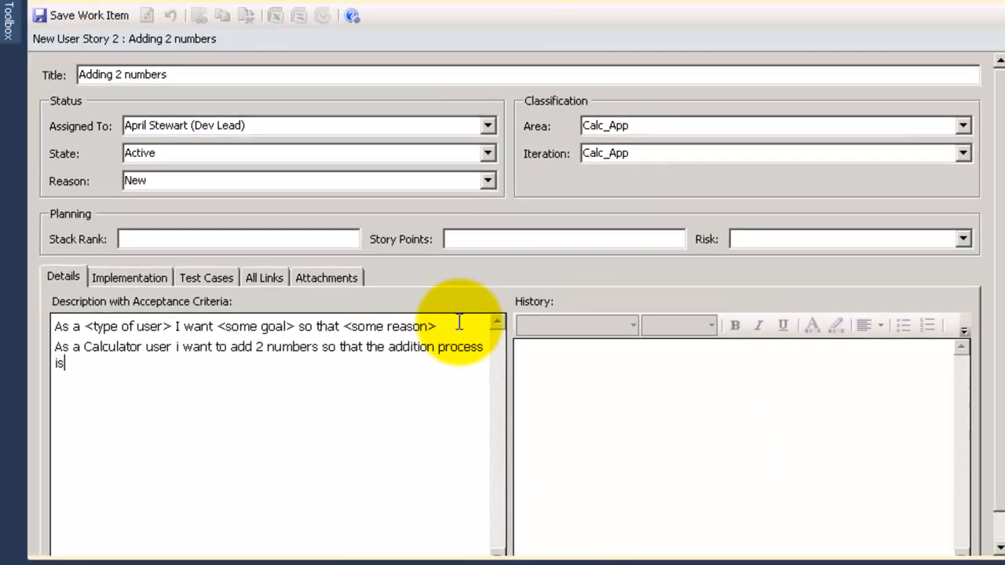
text(for me)
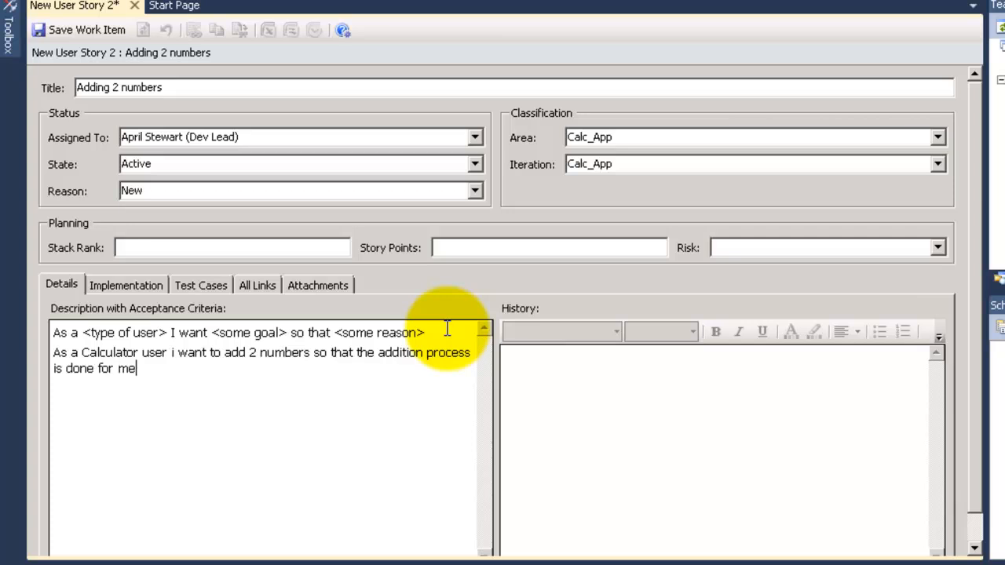
click(79, 30)
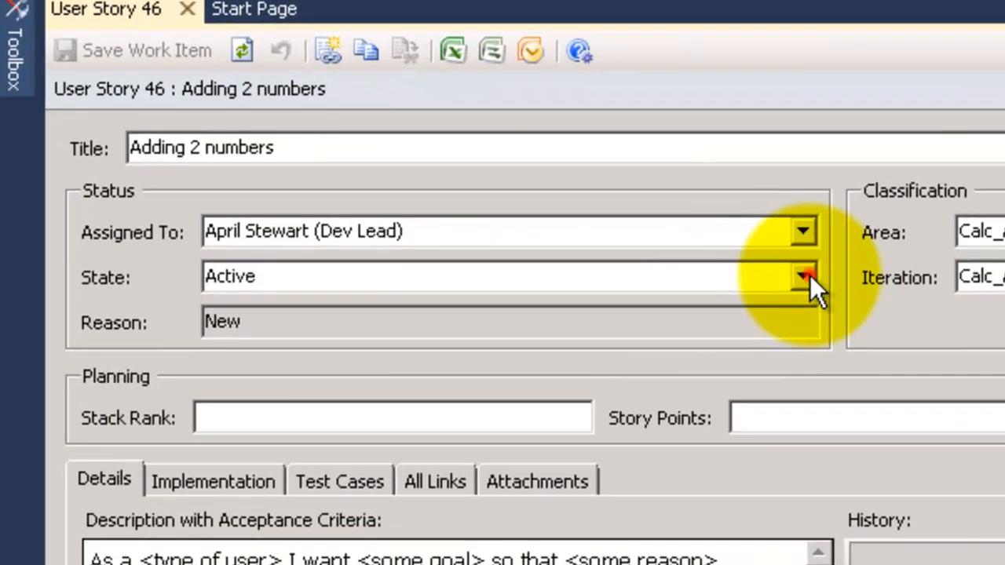
Examine the field values recorded in the history entry for the user story's creation
click(523, 179)
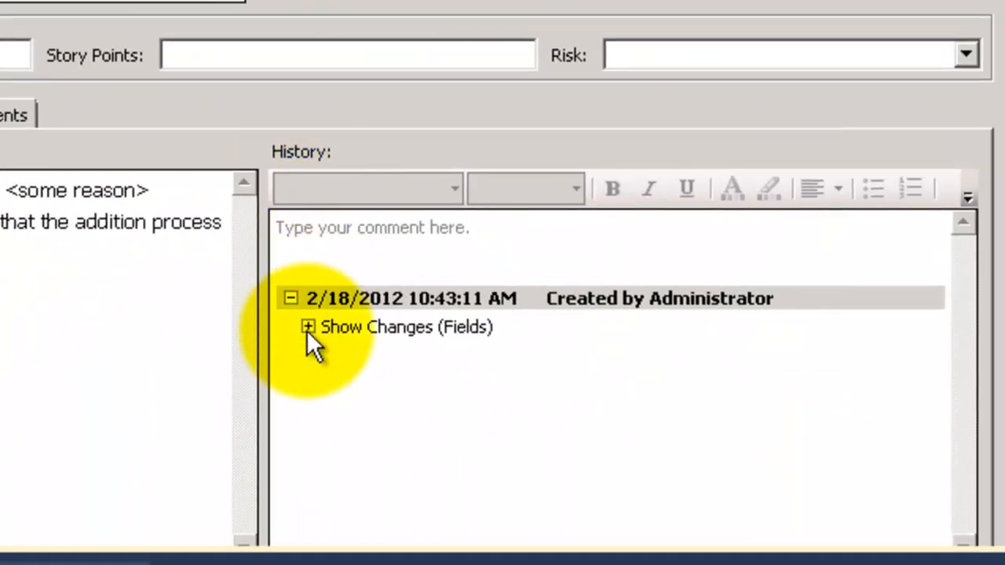
click(307, 327)
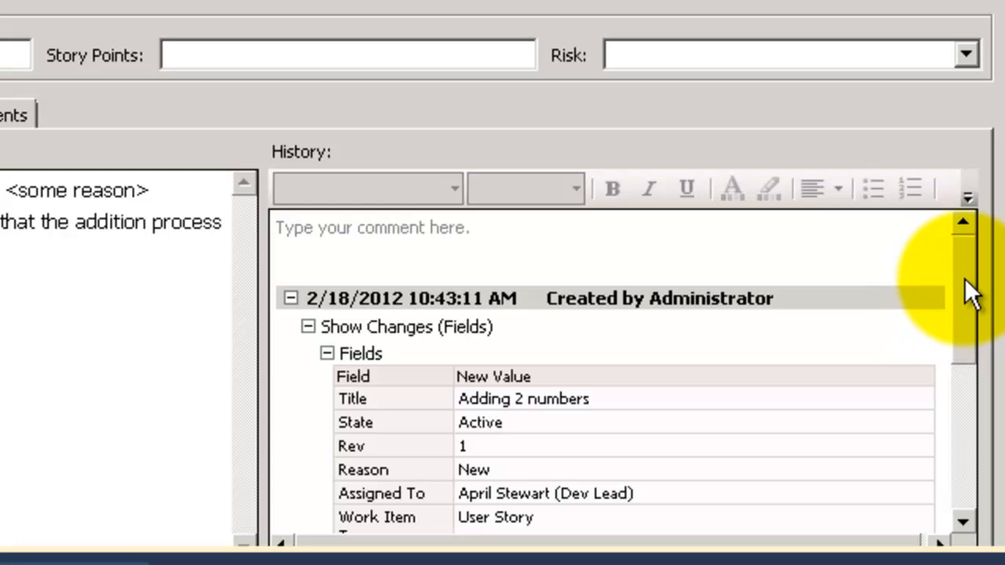
drag(963, 278, 974, 331)
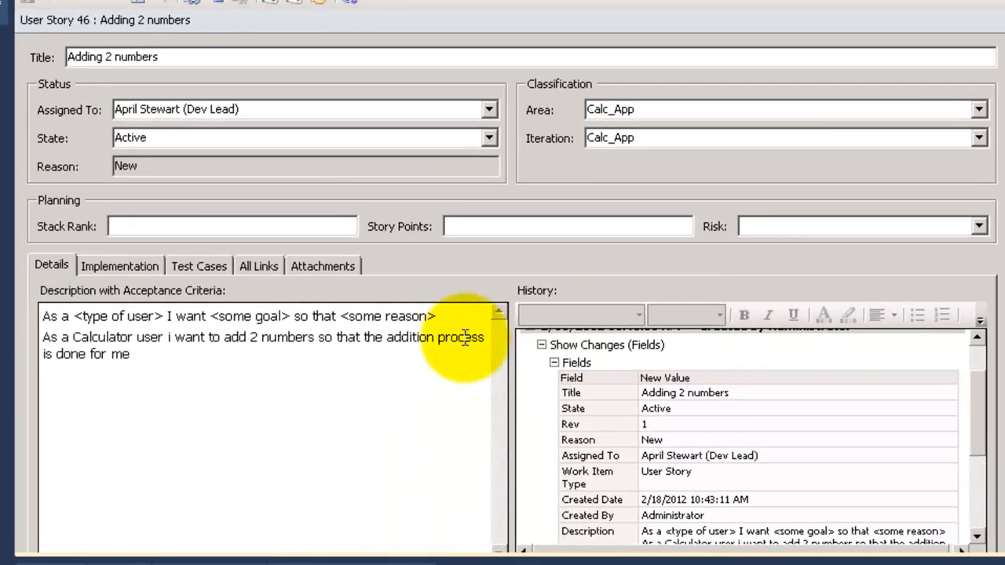
Remove the placeholder template line from the user story's description and save the work item
click(460, 315)
key(shift+Home)
key(Delete)
key(Delete)
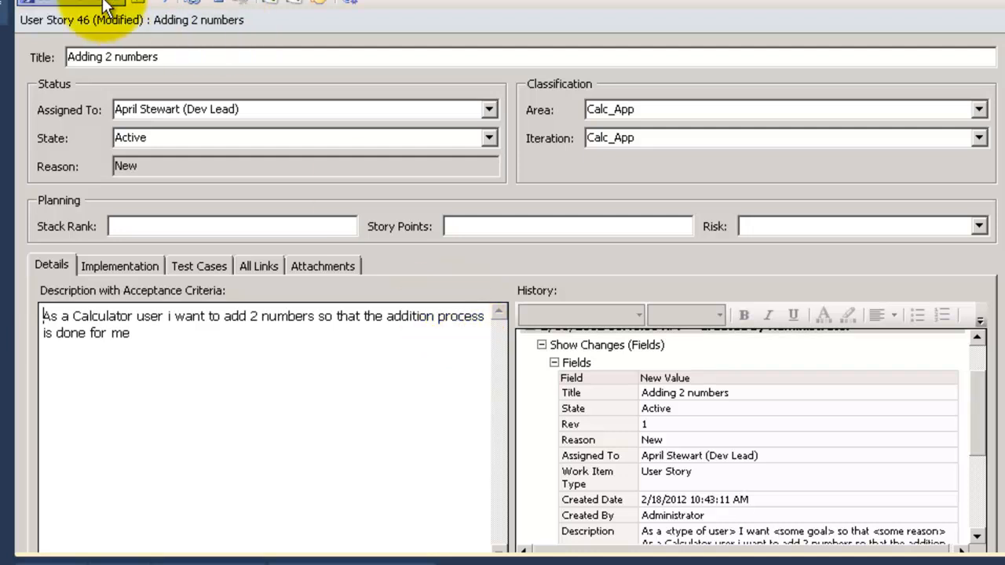
click(106, 6)
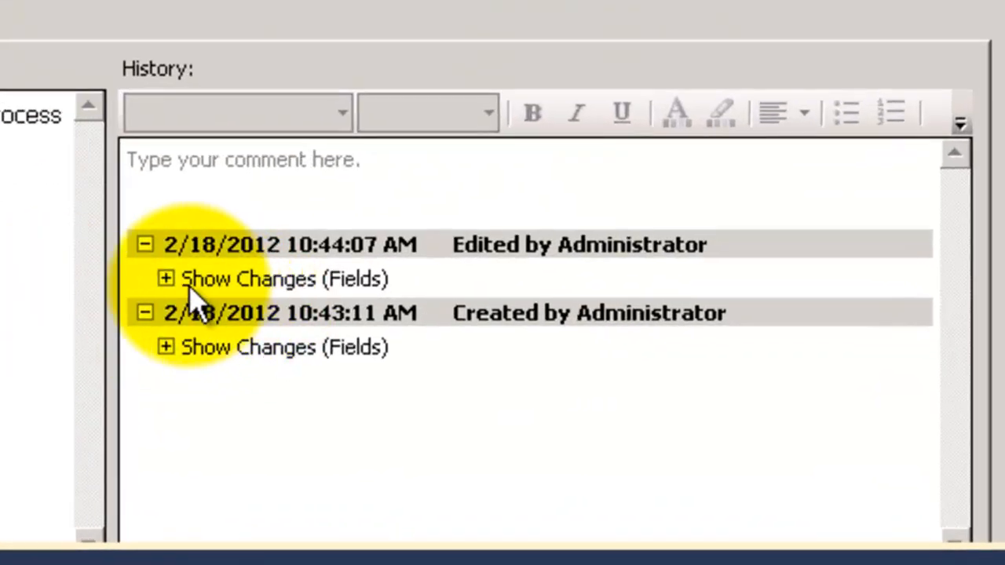
Review the old and new field values of the latest edit in the history, and close the user story
click(166, 279)
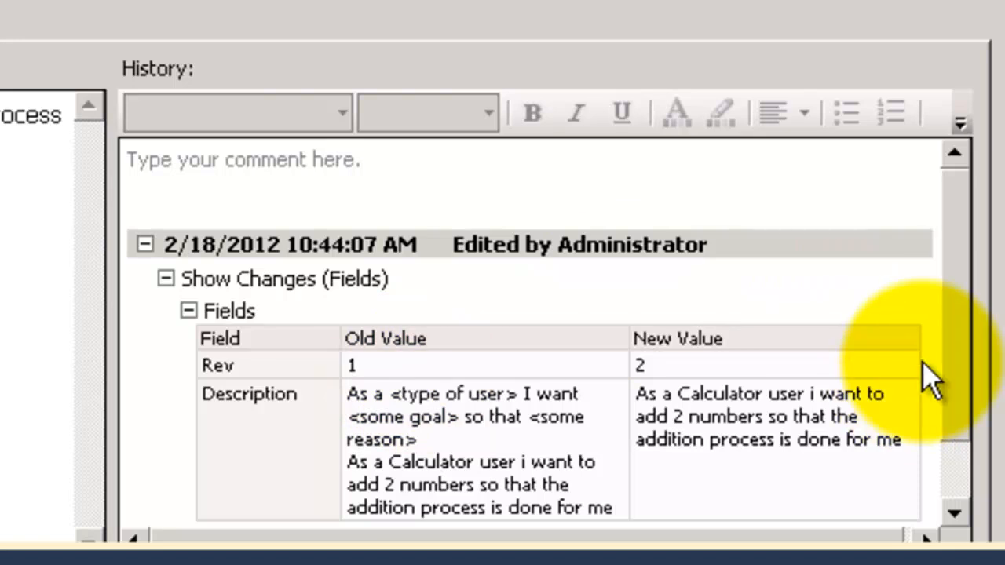
drag(966, 322, 973, 400)
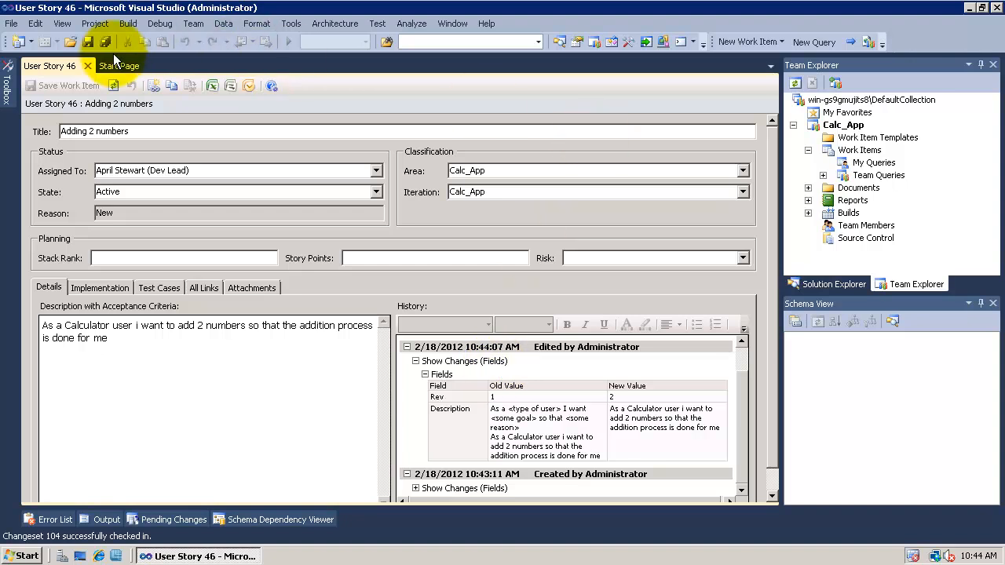
click(88, 66)
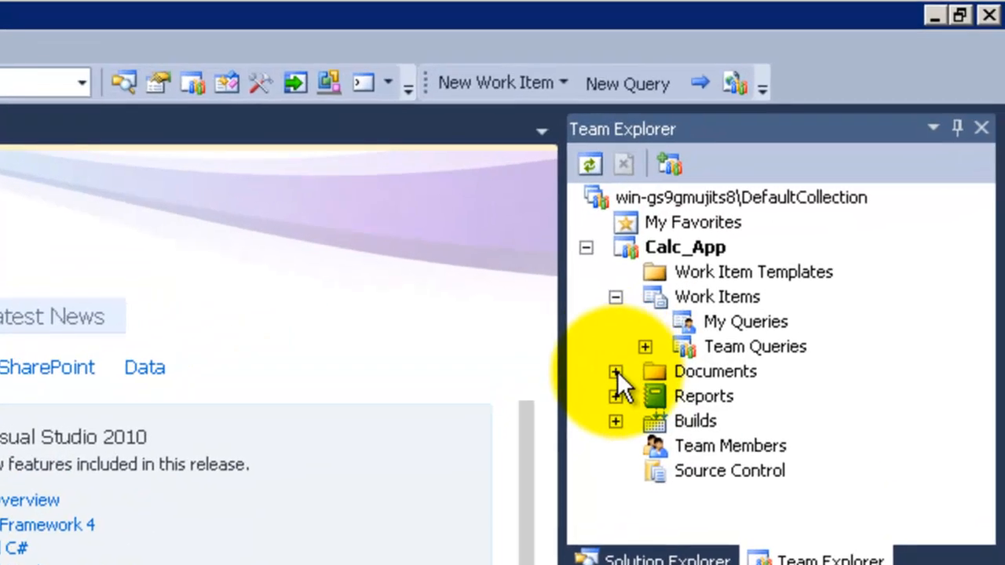
Run the Open User Stories team query for Iteration 1
click(822, 175)
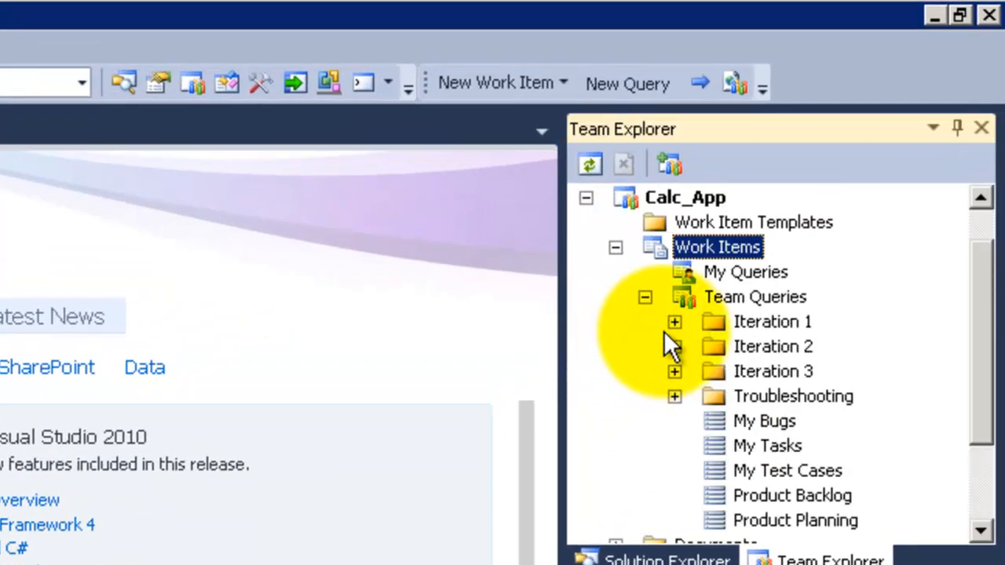
click(674, 322)
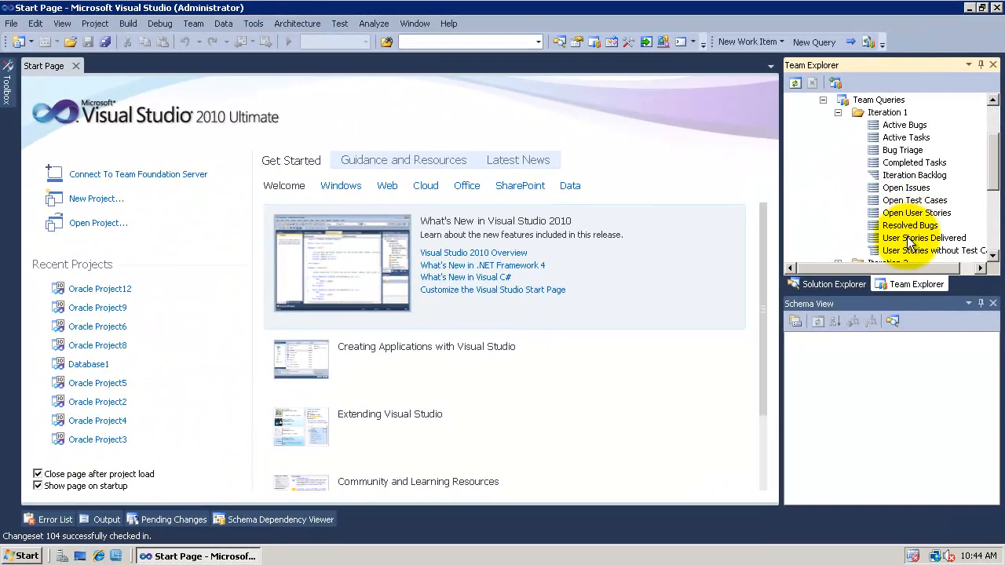
double_click(910, 212)
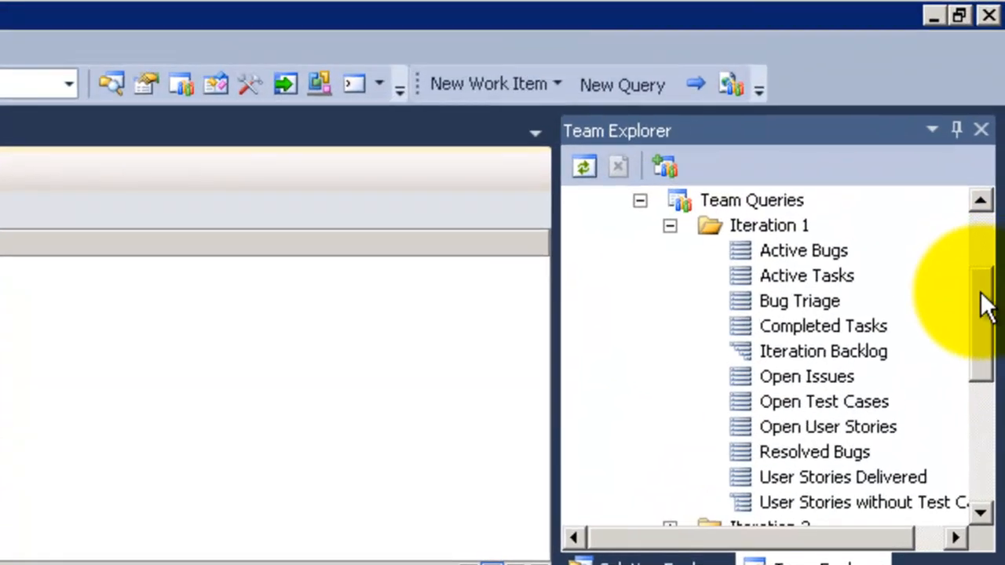
Run the Product Backlog team query and enlarge the details area of the "Adding 2 numbers" story
drag(985, 306, 985, 400)
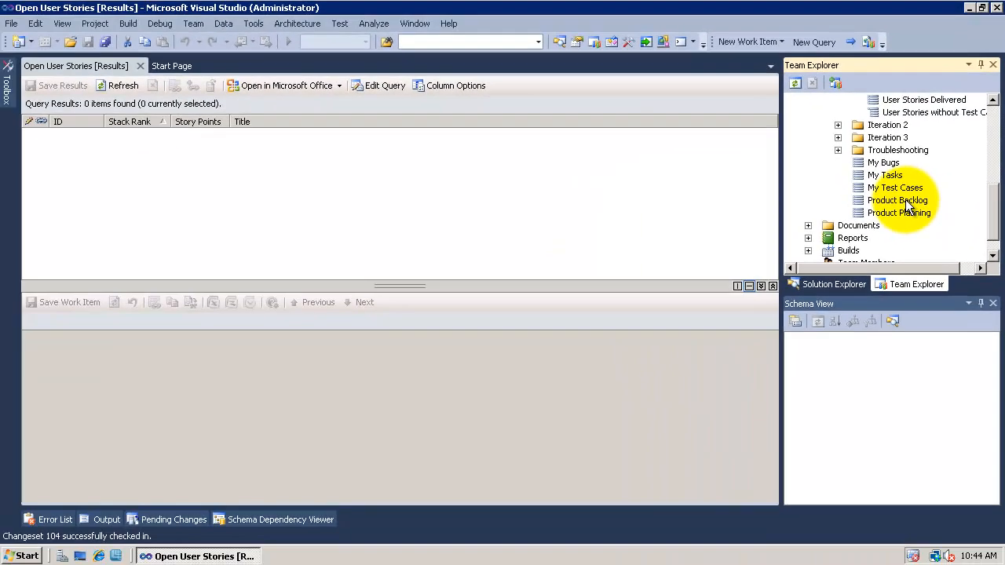
double_click(905, 199)
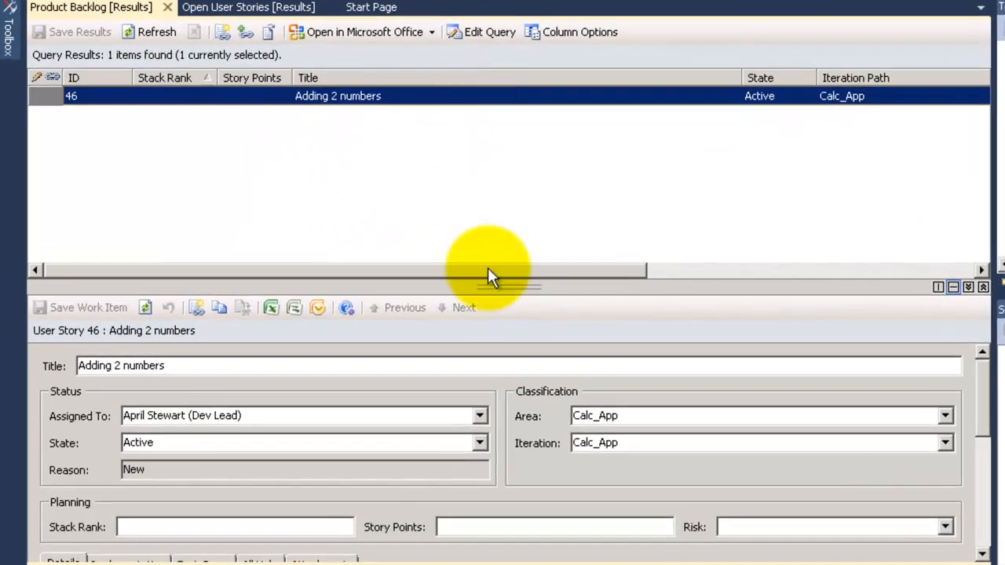
drag(489, 285, 489, 168)
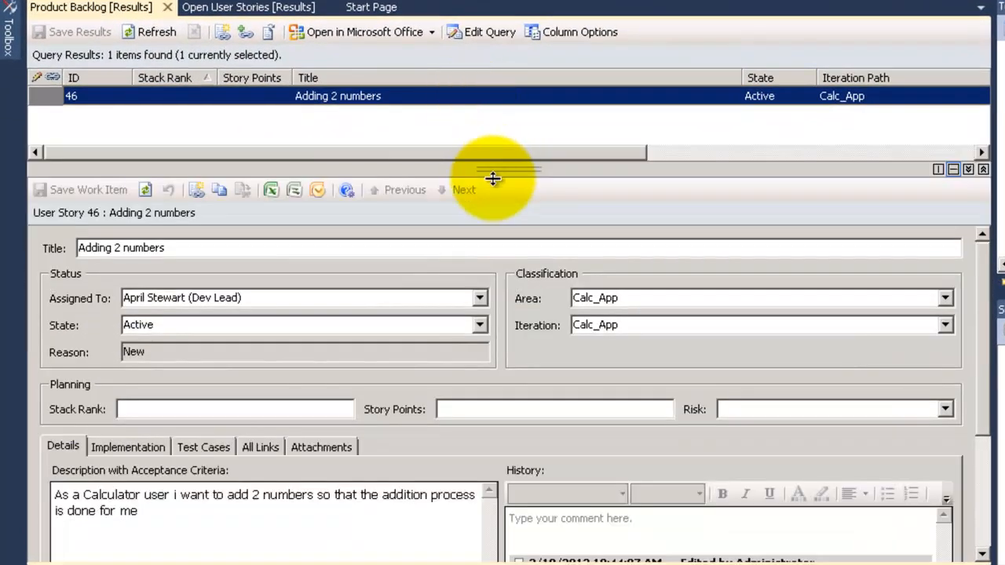
Set the user story's iteration to Calc_App\Iteration 1 and save the work item
click(945, 325)
click(651, 362)
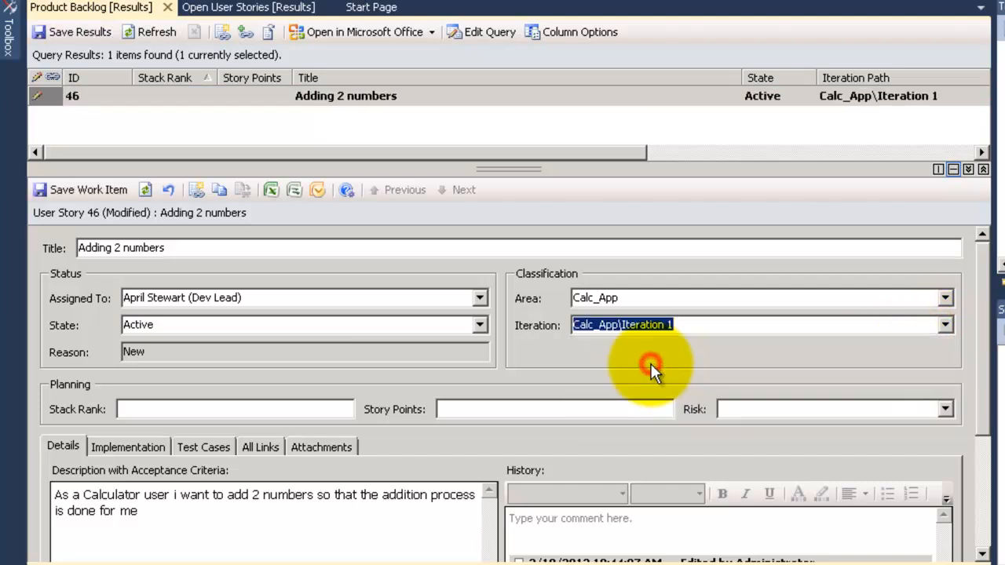
click(119, 189)
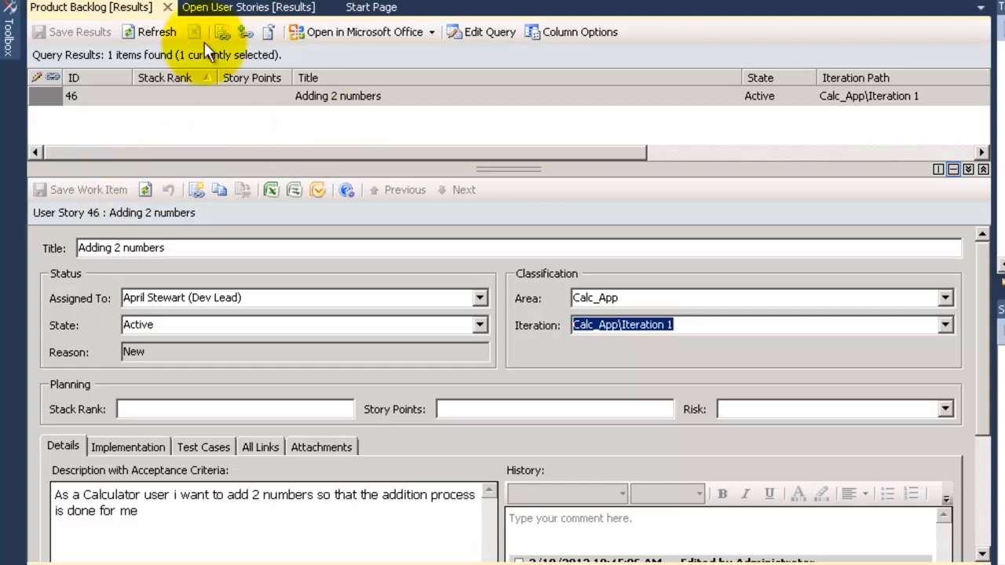
Close the Product Backlog results and refresh the Open User Stories query results
click(166, 7)
click(318, 148)
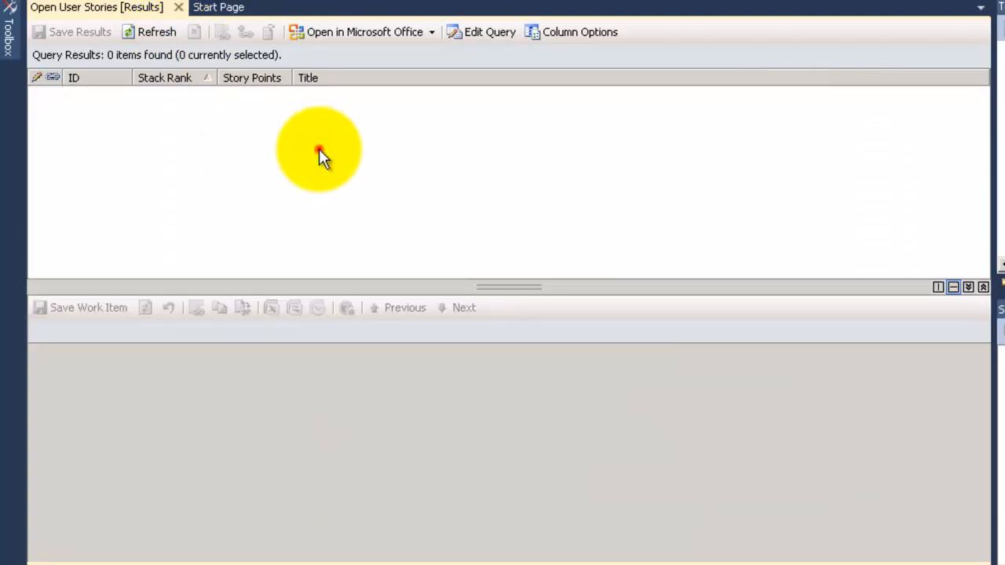
click(141, 33)
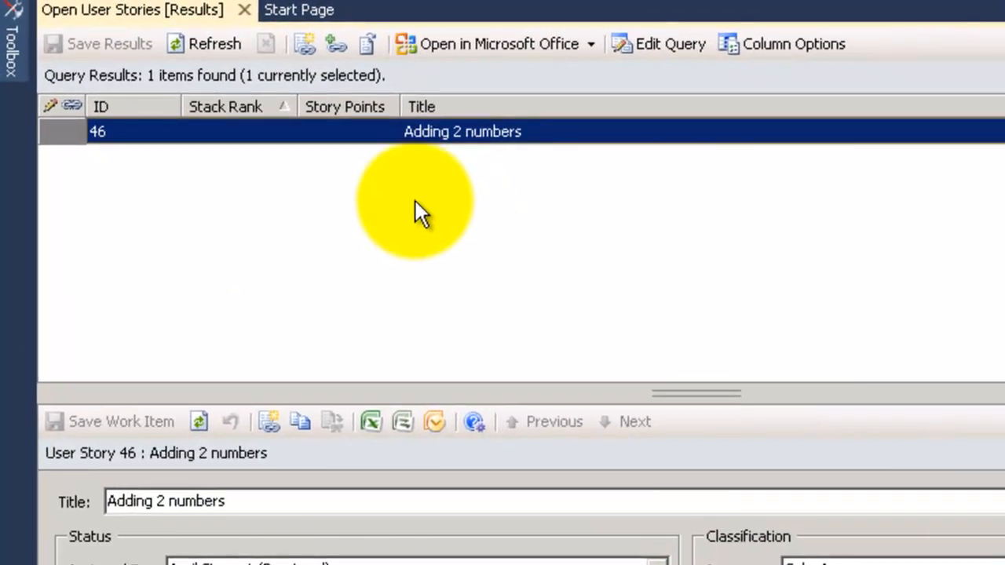
Create a new child Task linked to the "Adding 2 numbers" user story, titled "Implementing Addition fo 2 numbers"
right_click(373, 142)
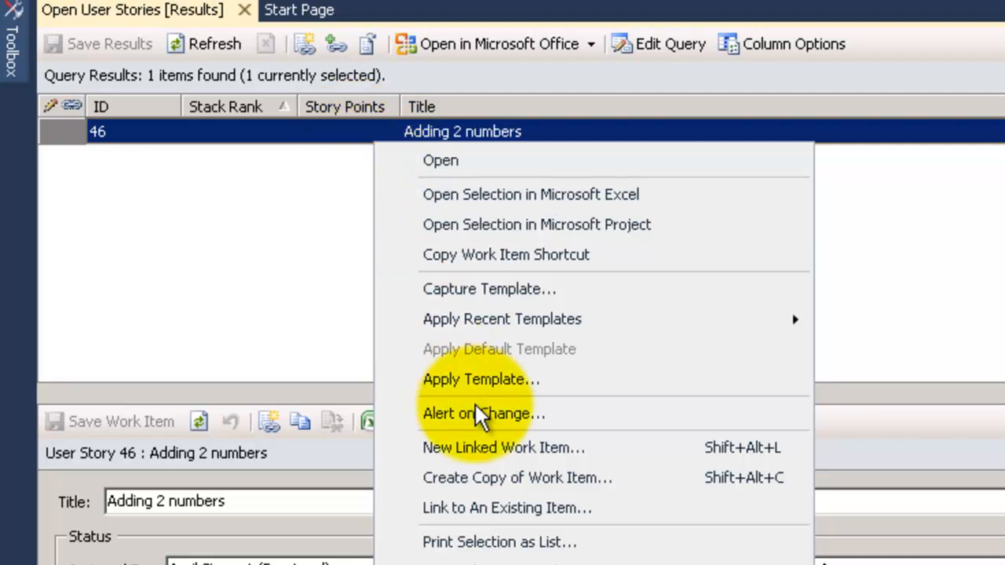
click(484, 444)
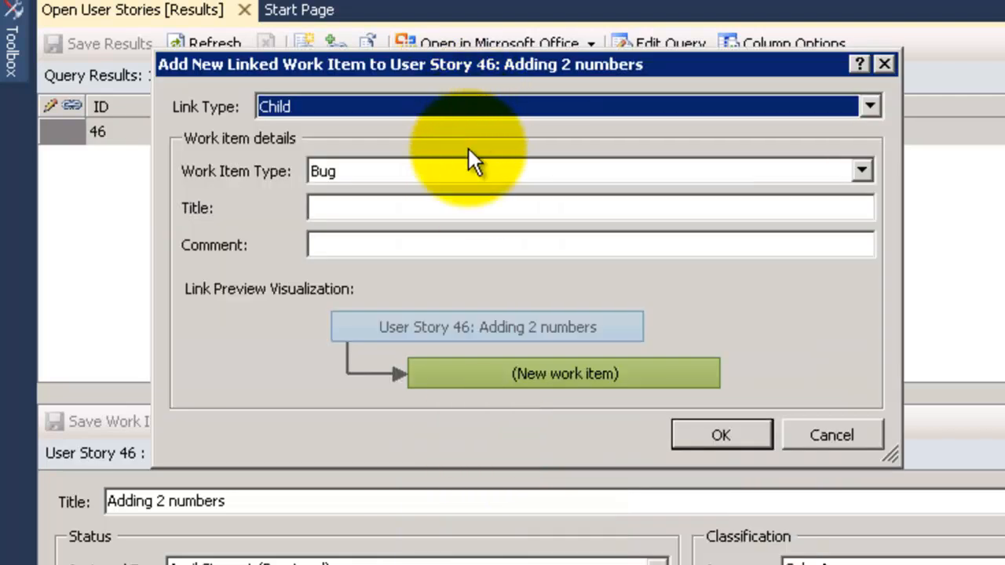
click(466, 170)
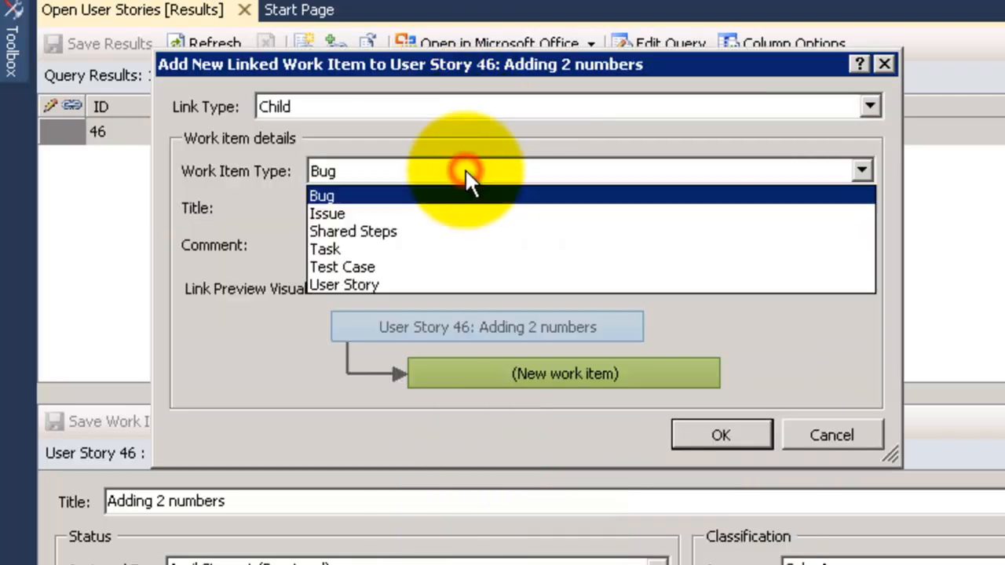
click(459, 250)
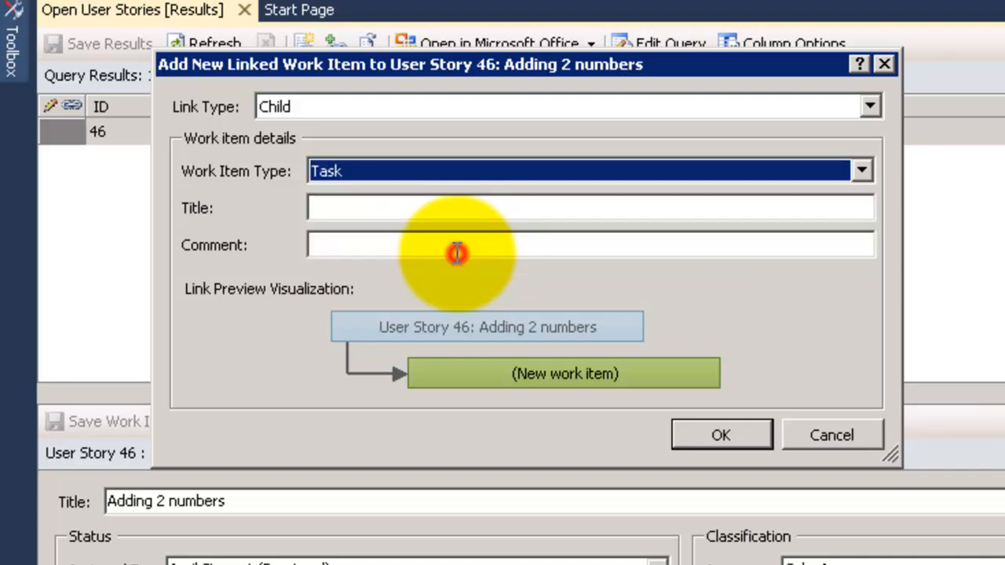
click(400, 207)
text(Im)
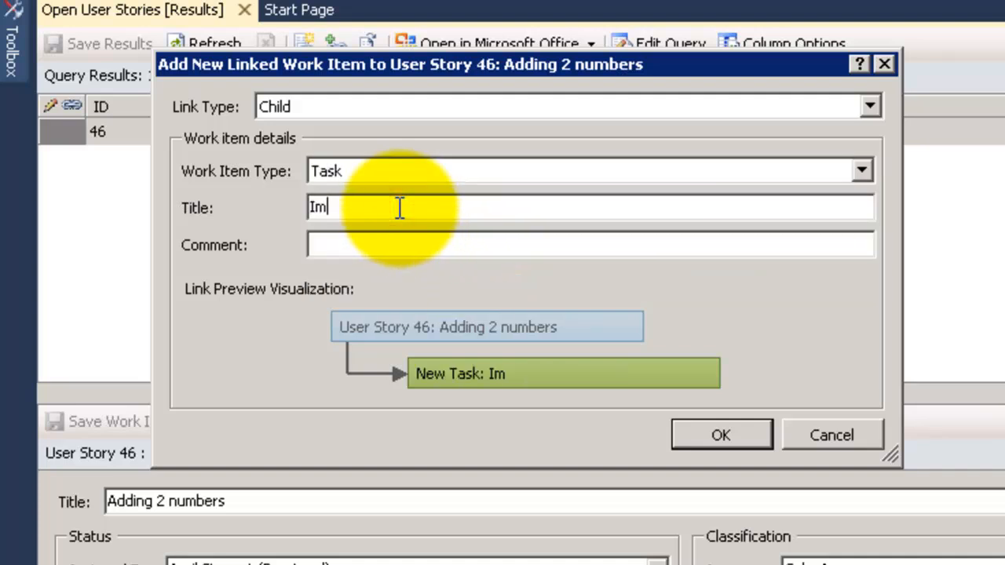
text(plemen)
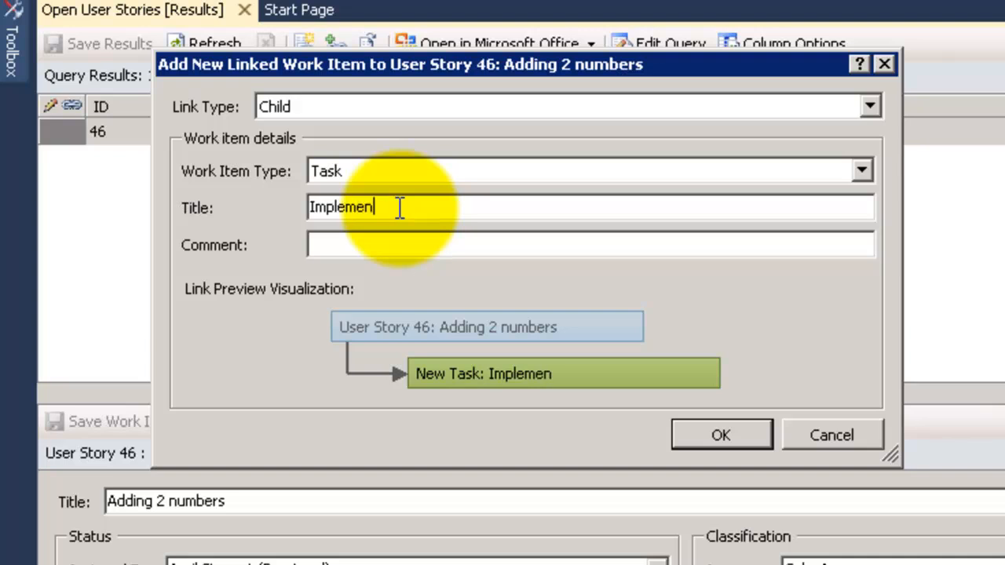
text(ting Add)
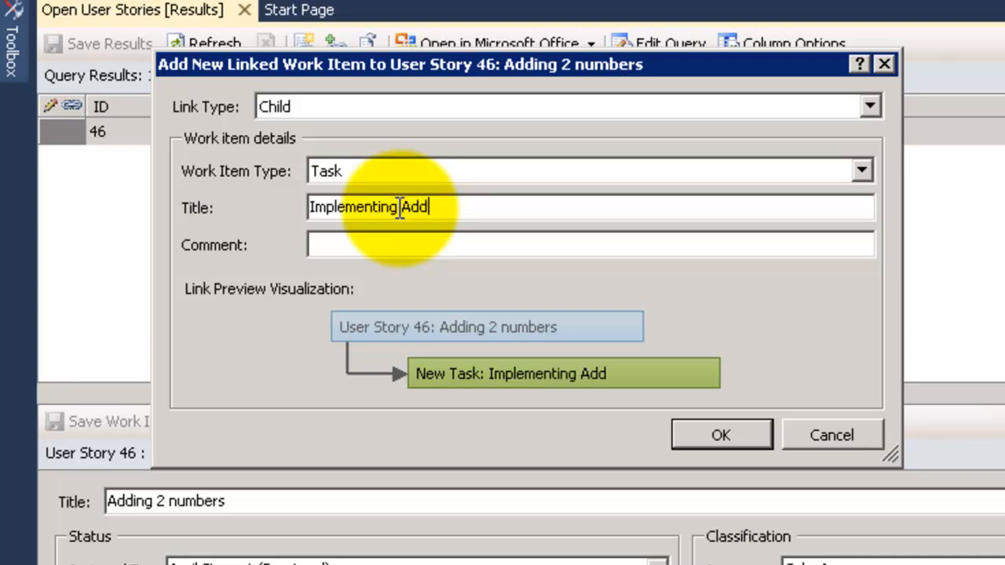
text(ition fo 2 numbers)
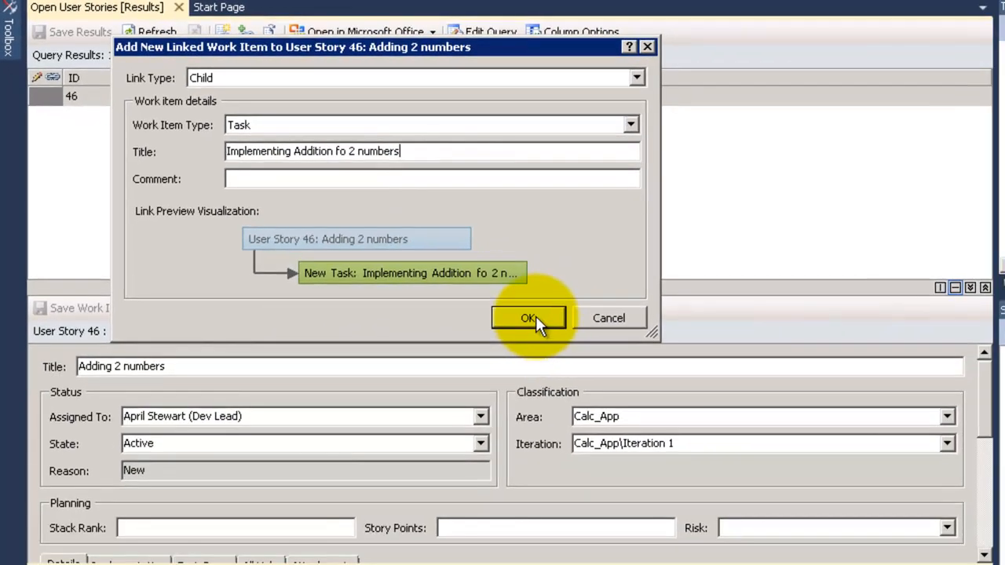
click(535, 317)
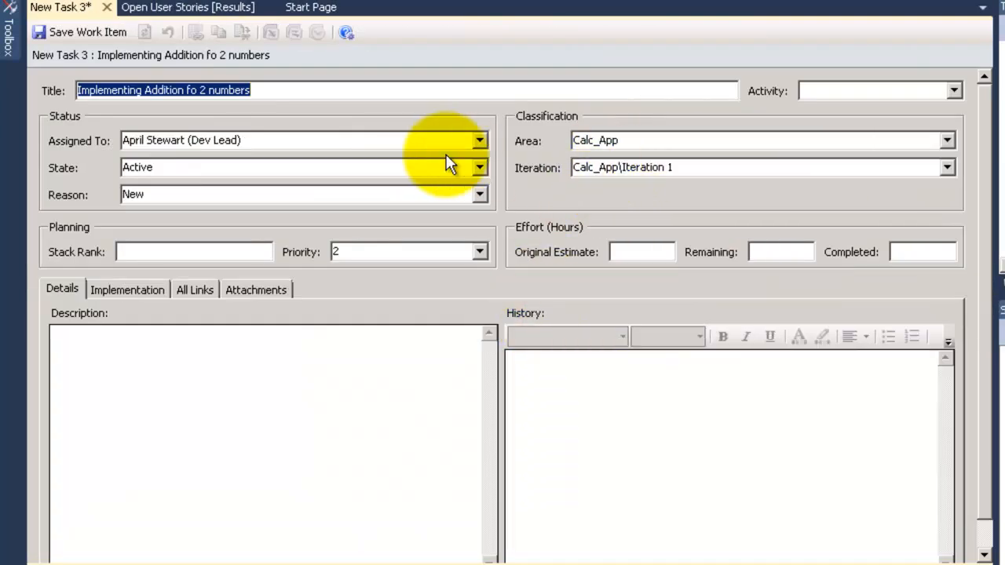
Save and close the new task with its state left as Active, and refresh the Open User Stories results
click(479, 168)
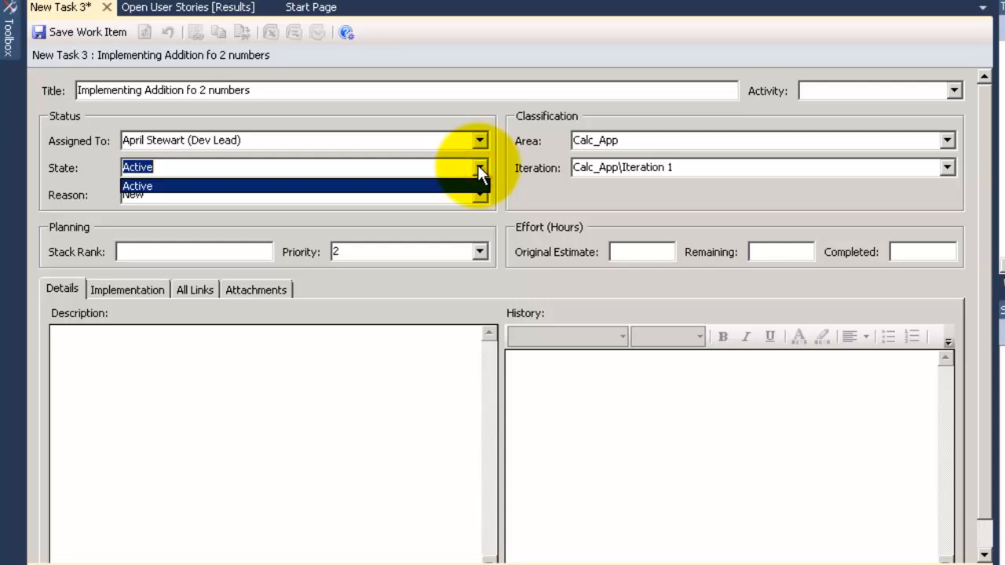
click(478, 168)
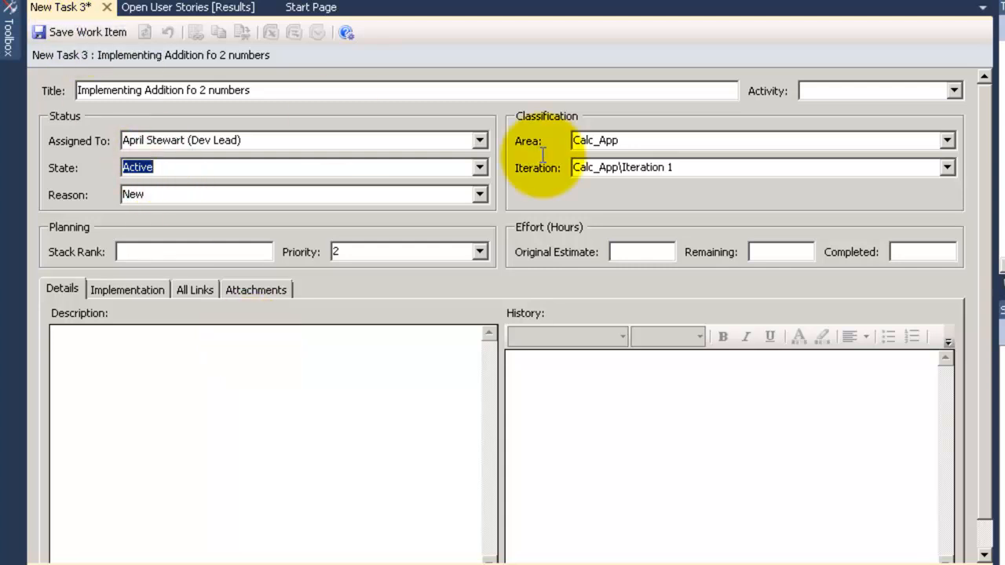
click(103, 36)
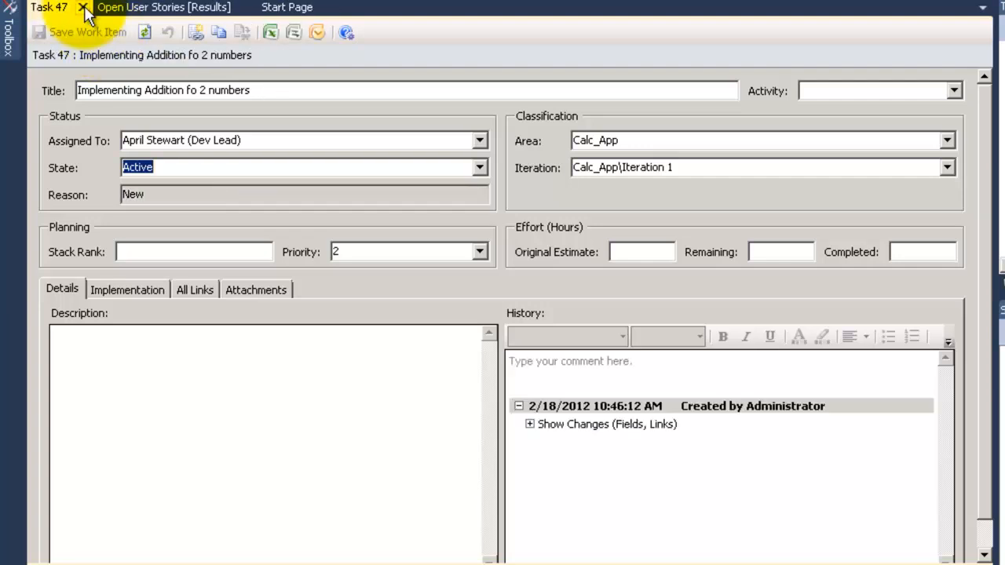
click(83, 7)
click(156, 31)
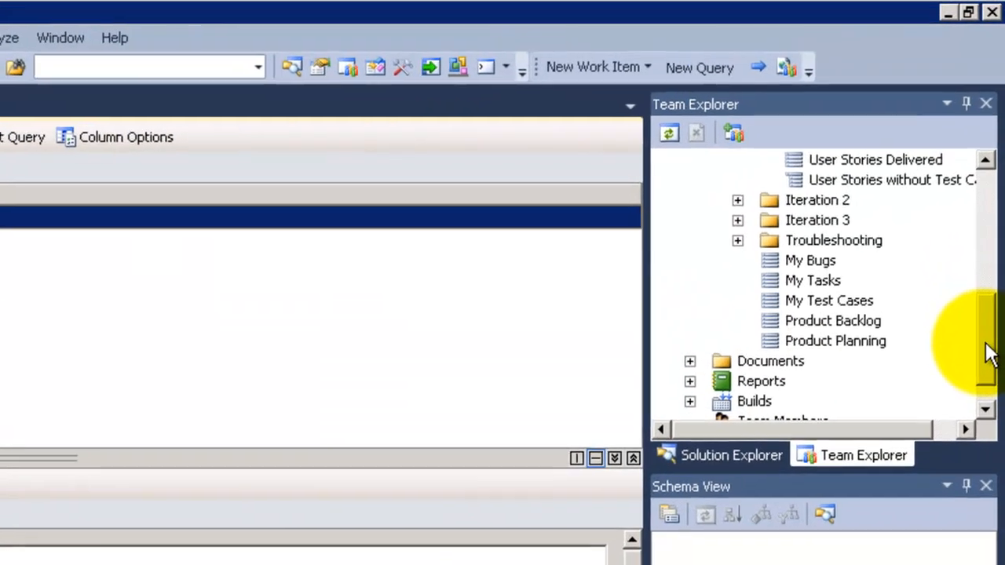
Run the Iteration Backlog team query for Iteration 1, enlarge its results list, and collapse and re-expand the "Adding 2 numbers" story
drag(992, 259, 992, 221)
drag(987, 296, 987, 274)
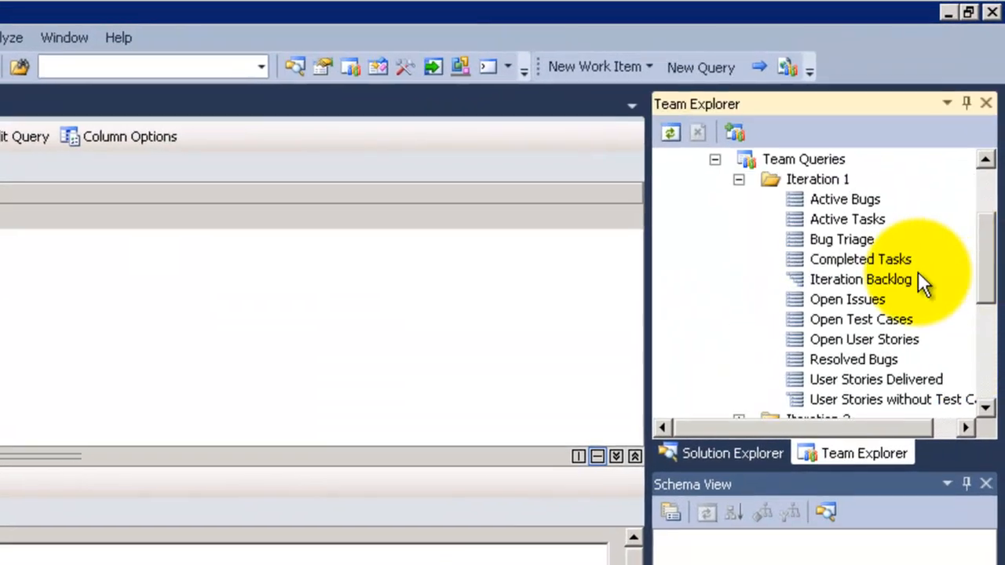
double_click(920, 281)
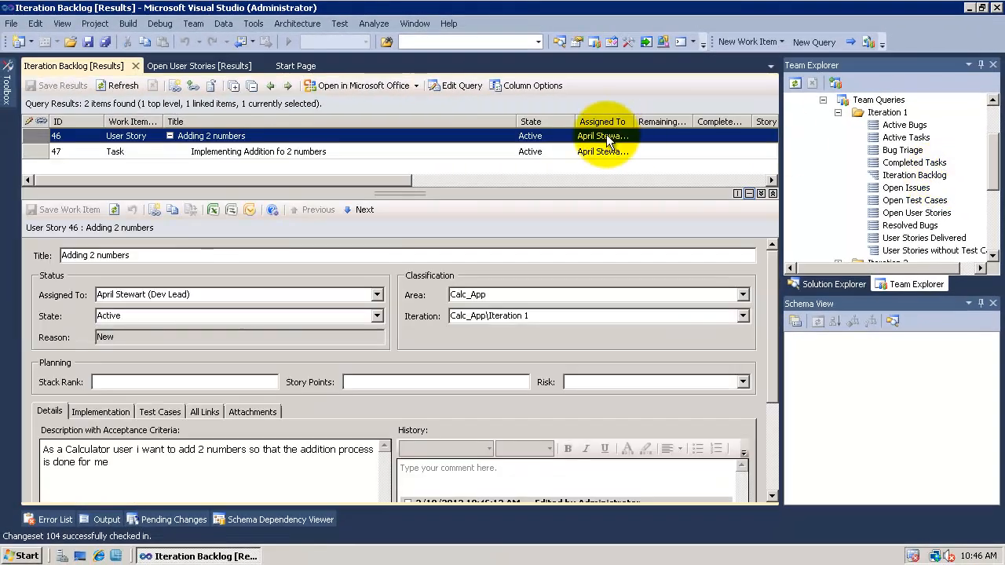
drag(411, 192, 411, 249)
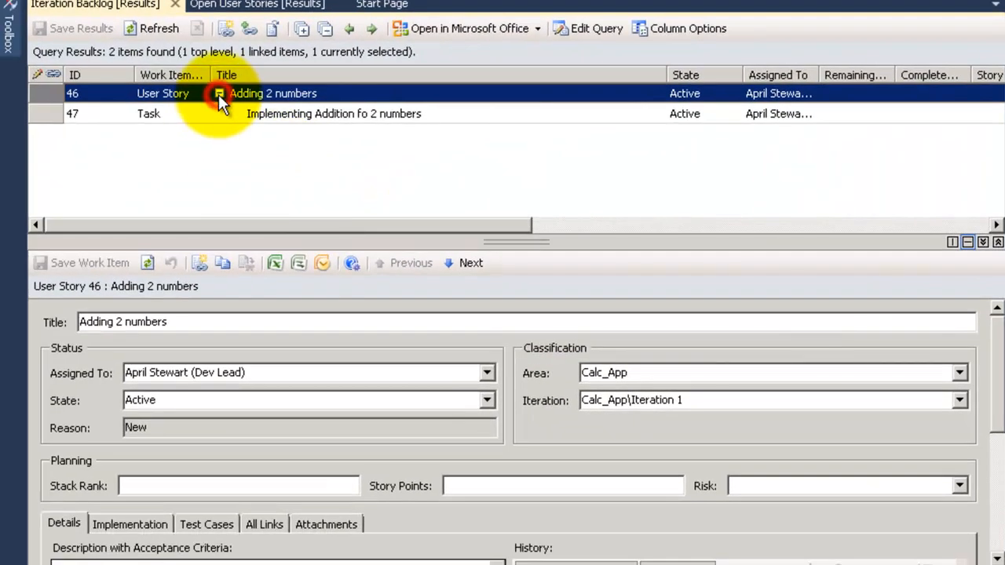
click(219, 93)
click(219, 93)
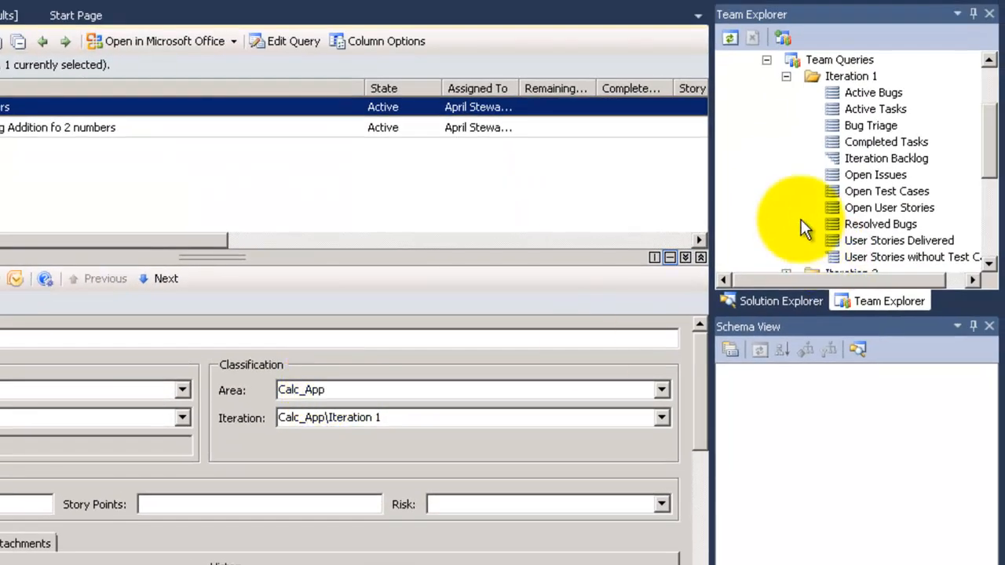
Open the Areas and Iterations settings of the Calc_App team project and show its iterations
click(991, 89)
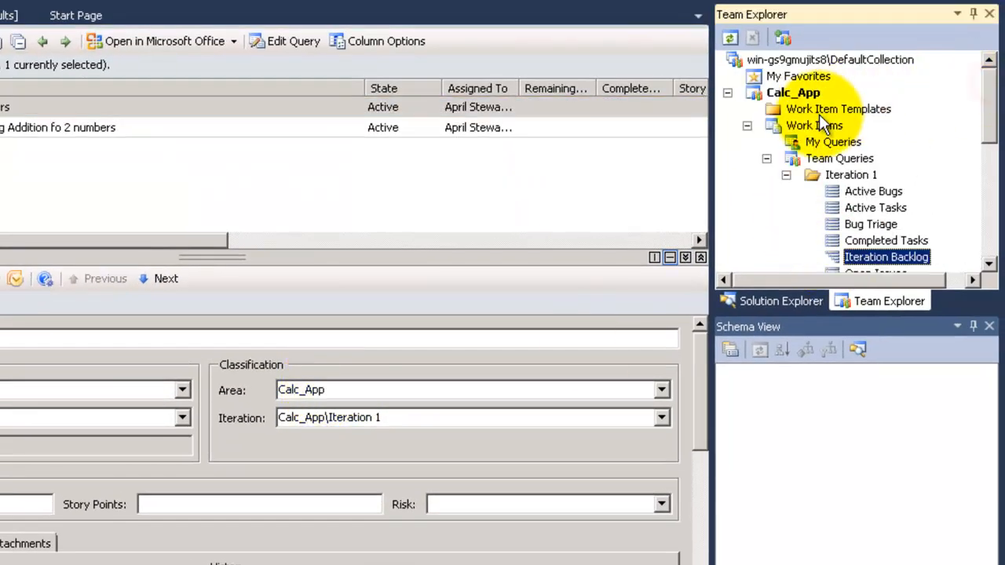
right_click(802, 98)
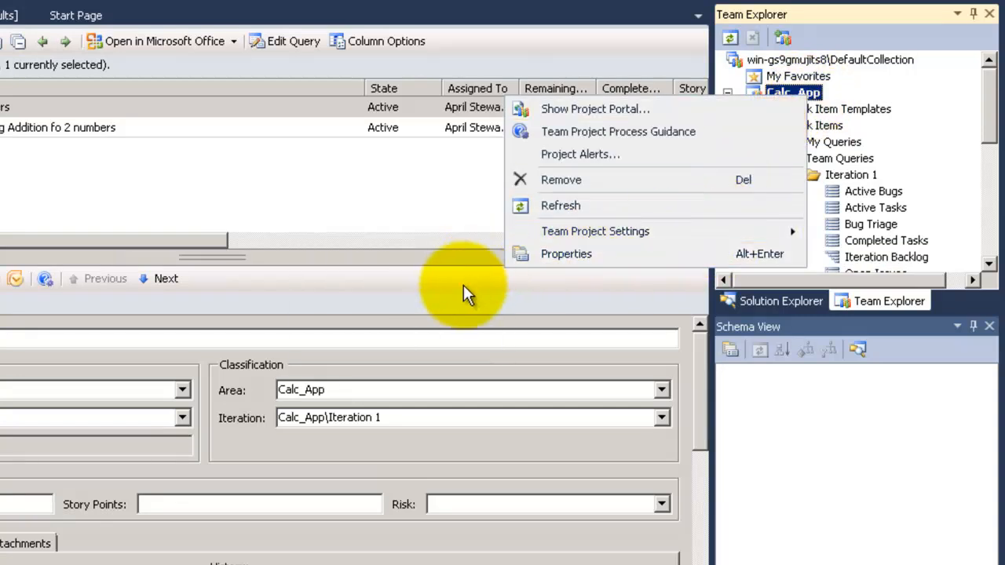
mouse_move(569, 227)
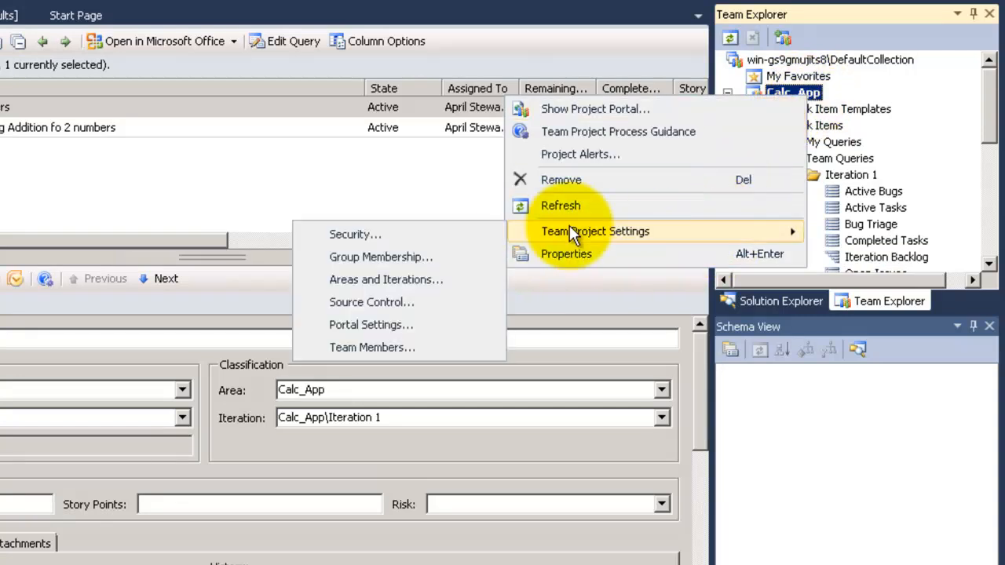
click(454, 281)
click(182, 140)
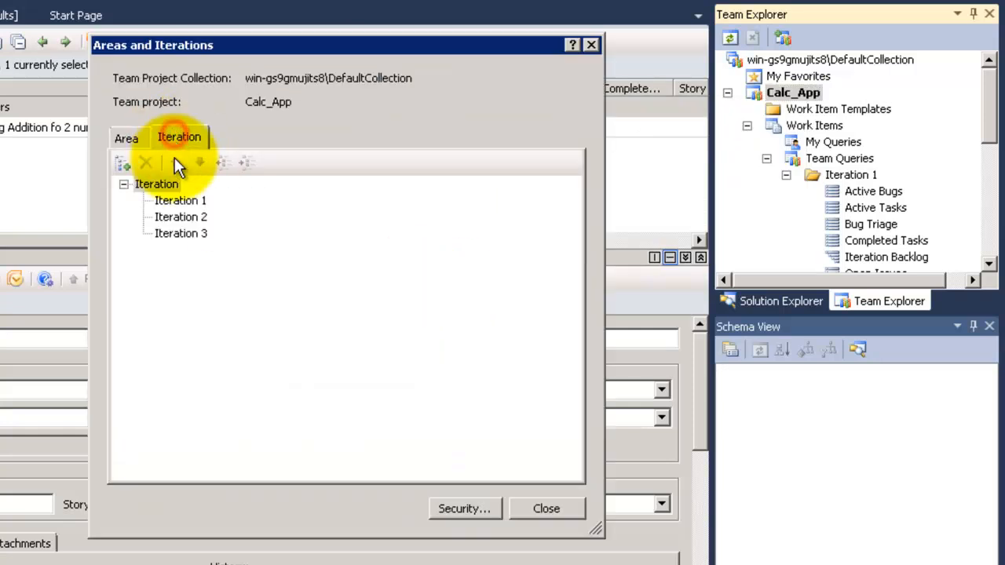
Add a new area named "Addition" under the root Area of the Calc_App project
click(137, 138)
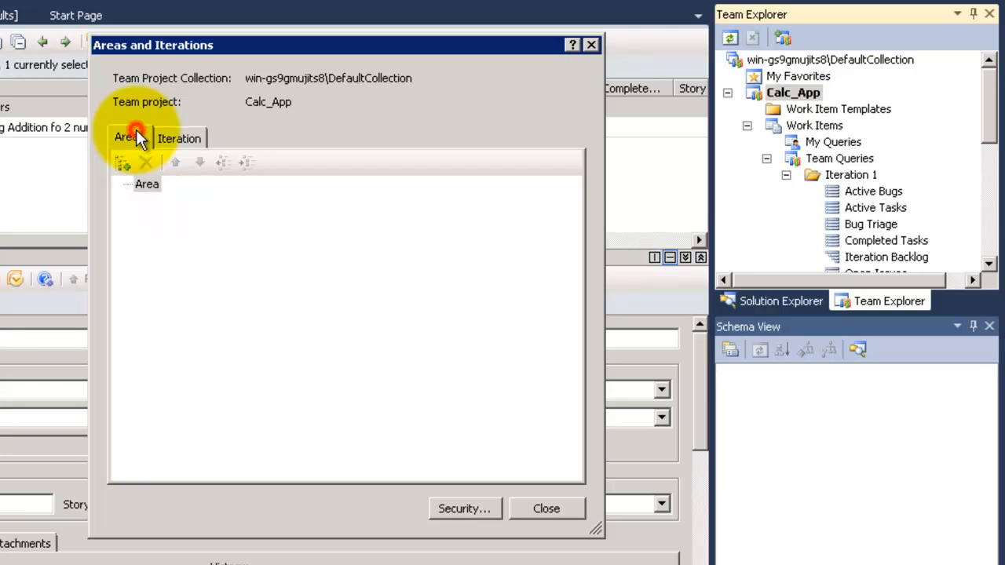
right_click(157, 192)
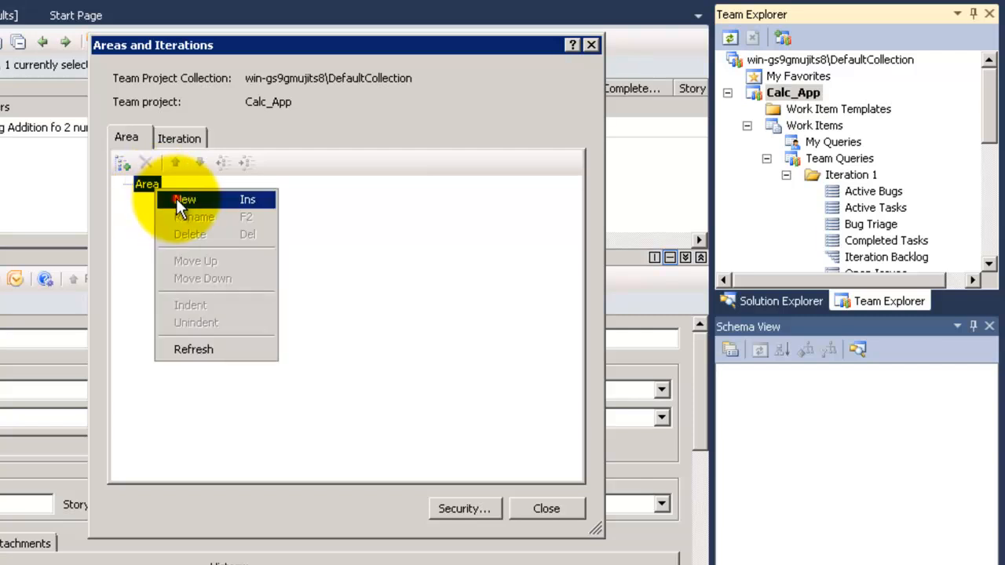
click(177, 197)
text(Ad)
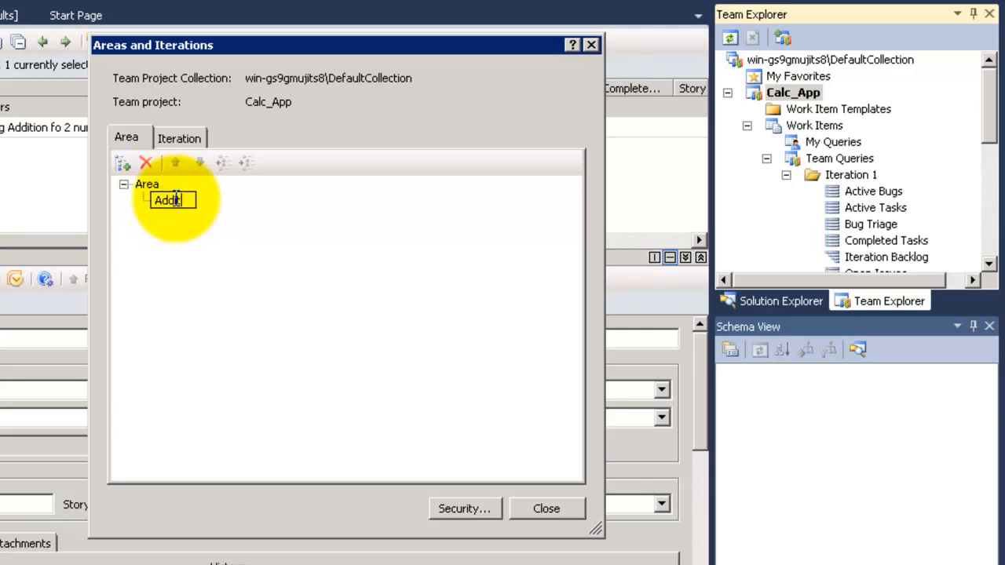
text(dition)
key(Return)
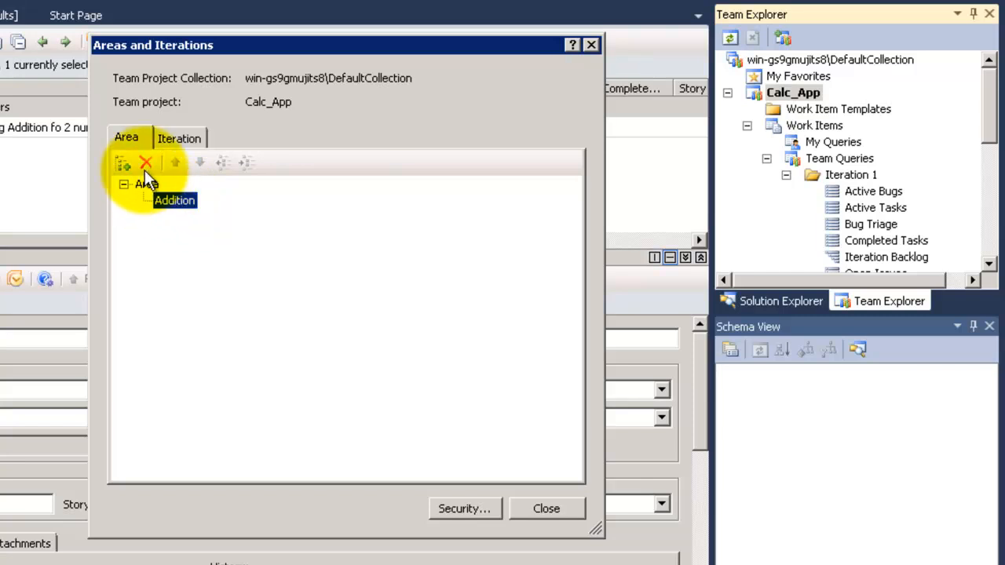
Add a second area named "Subtraction" under the root Area and close the Areas and Iterations settings
right_click(146, 188)
click(151, 198)
key(BackSpace)
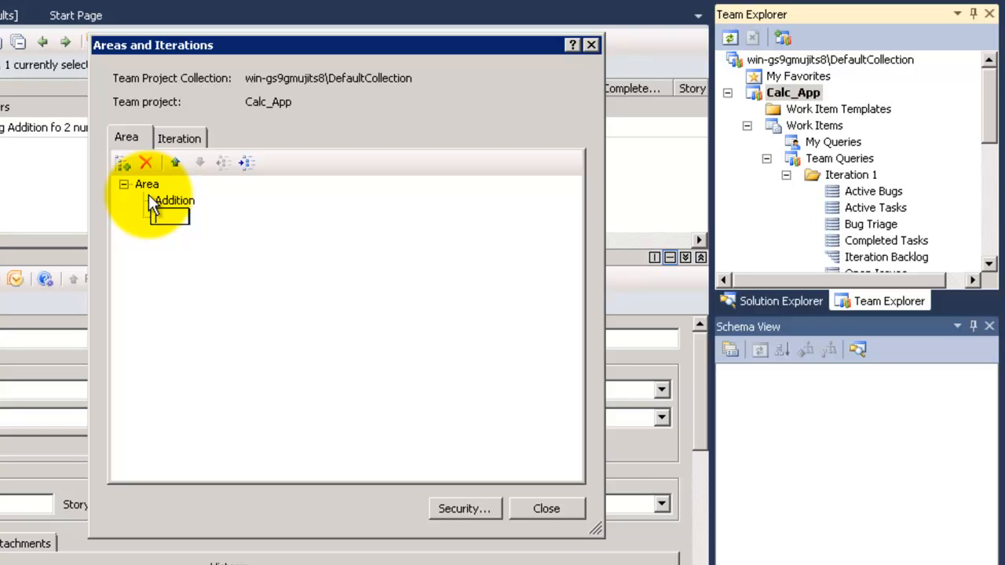
text(Subtraction)
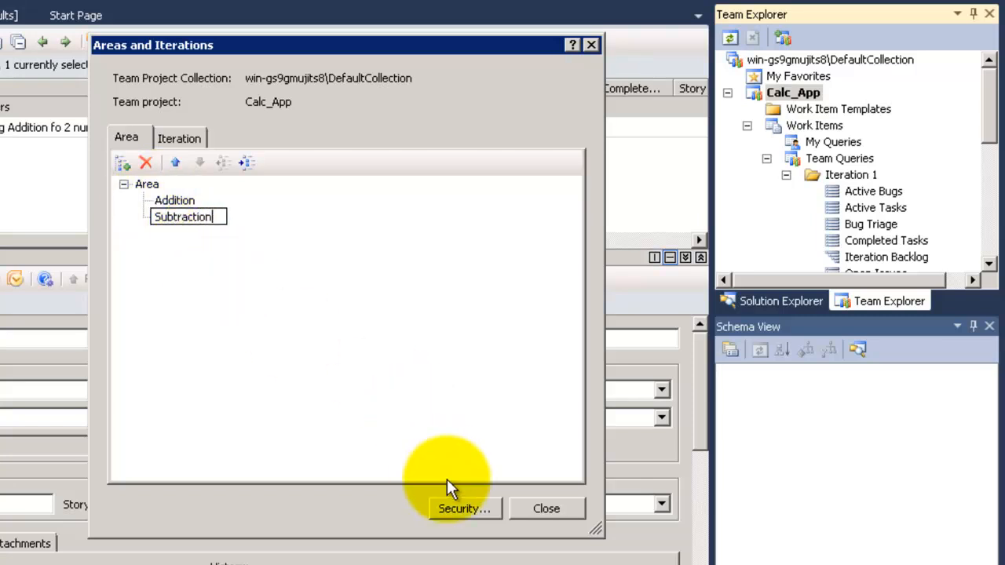
click(534, 507)
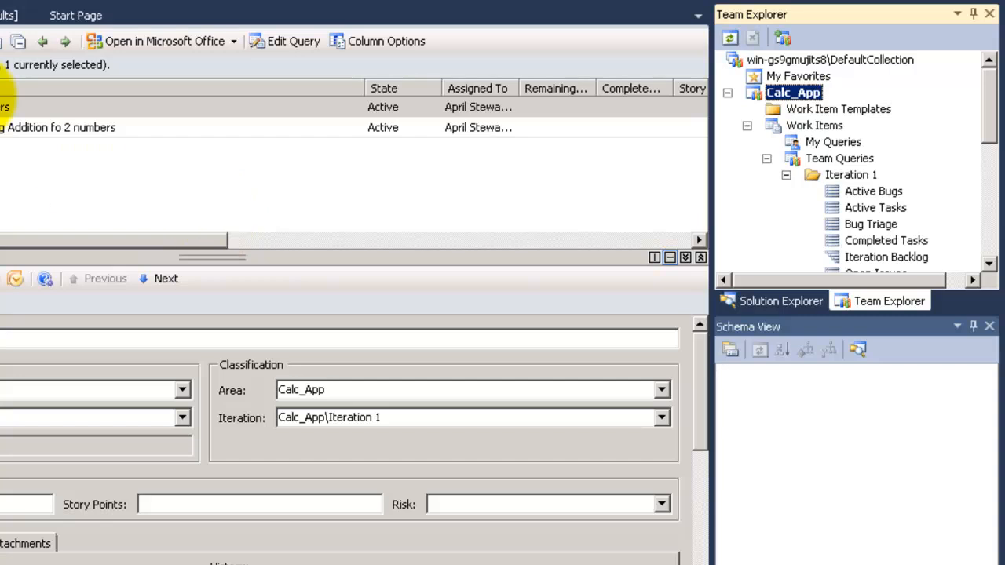
Create a new User Story work item in Calc_App with the title "Subtract 2 numbers"
click(801, 129)
right_click(800, 130)
mouse_move(761, 162)
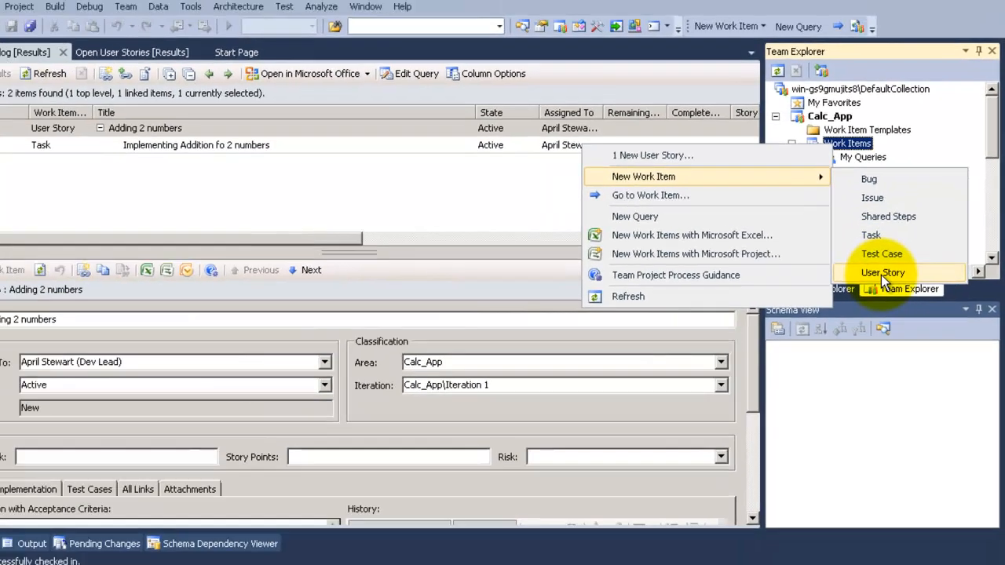
click(858, 280)
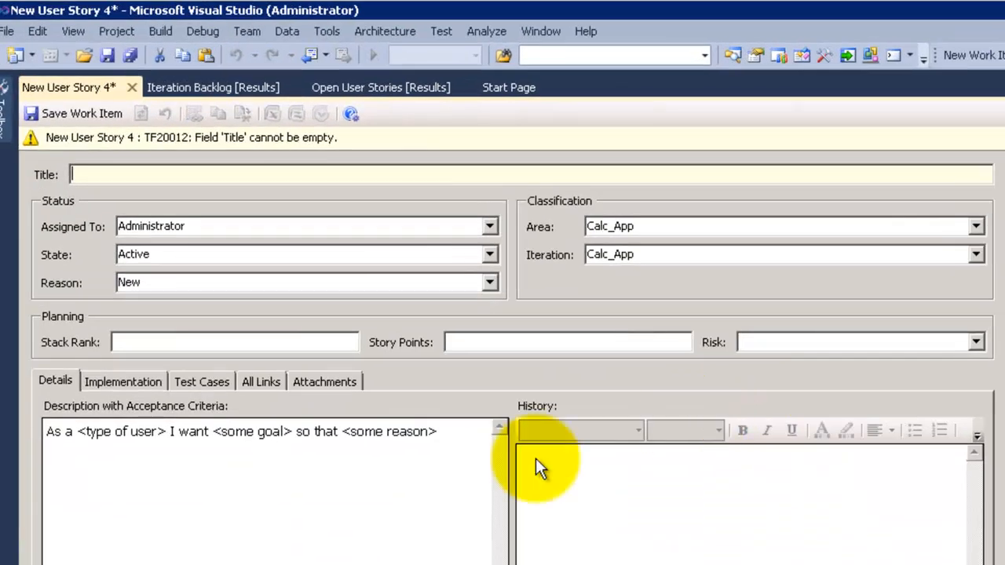
text(Su)
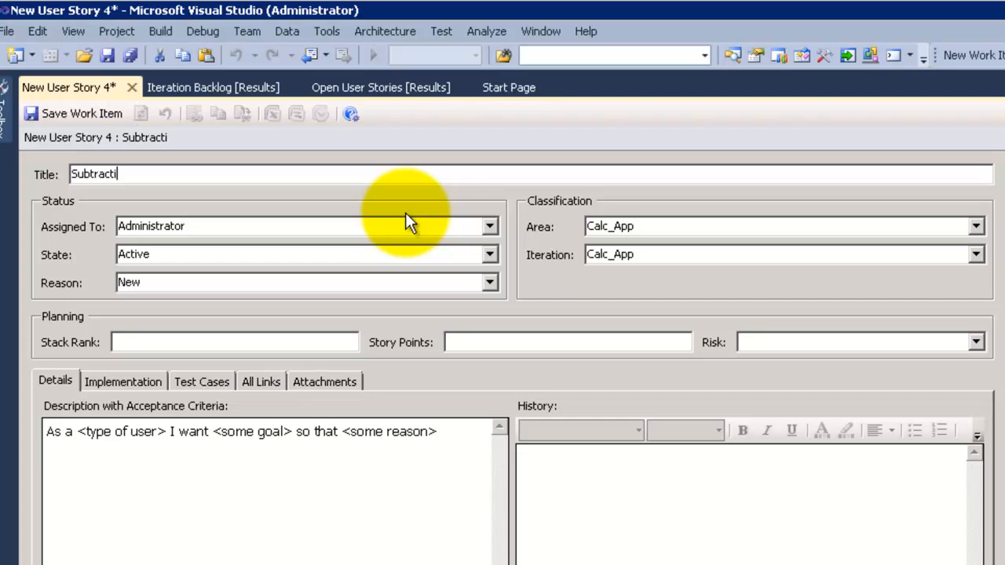
text(btract 2 numbers)
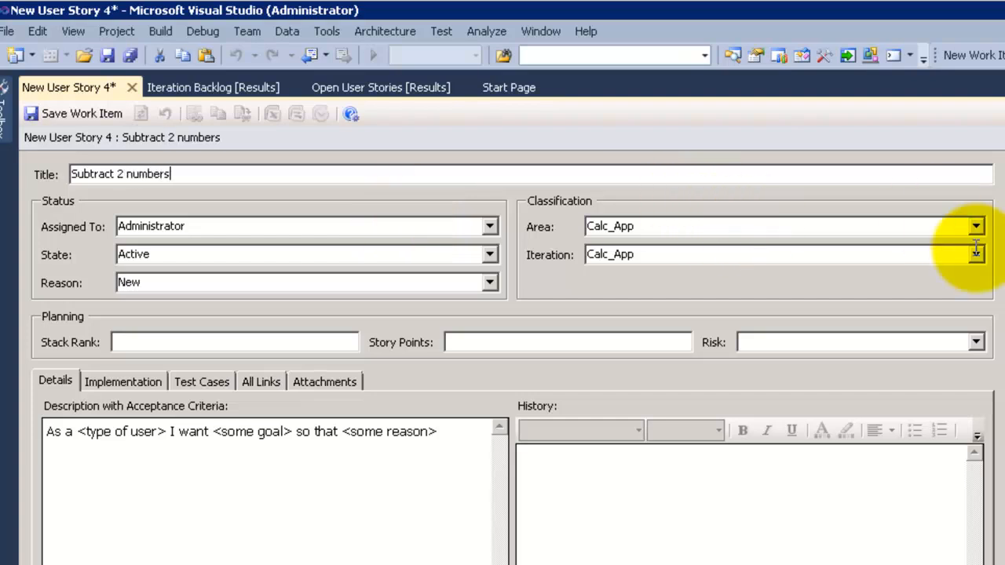
Classify the new user story under area Calc_App\Subtraction and iteration Calc_App\Iteration 1
click(975, 226)
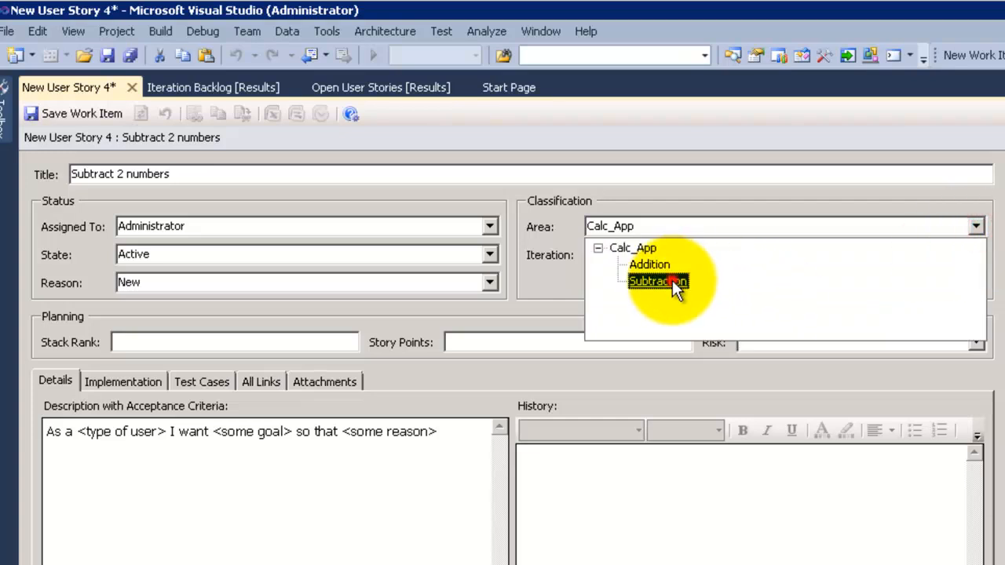
click(658, 281)
click(975, 254)
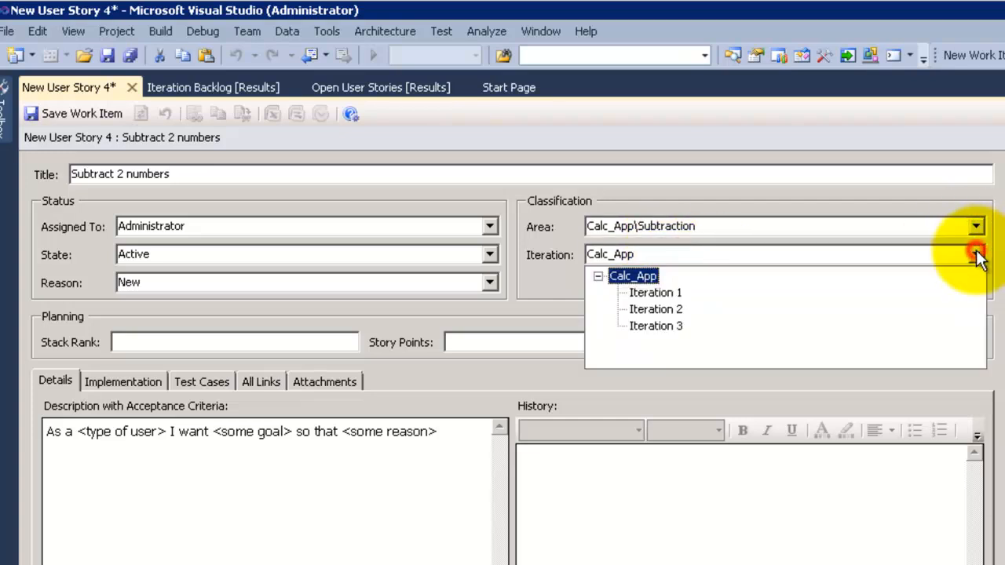
click(670, 294)
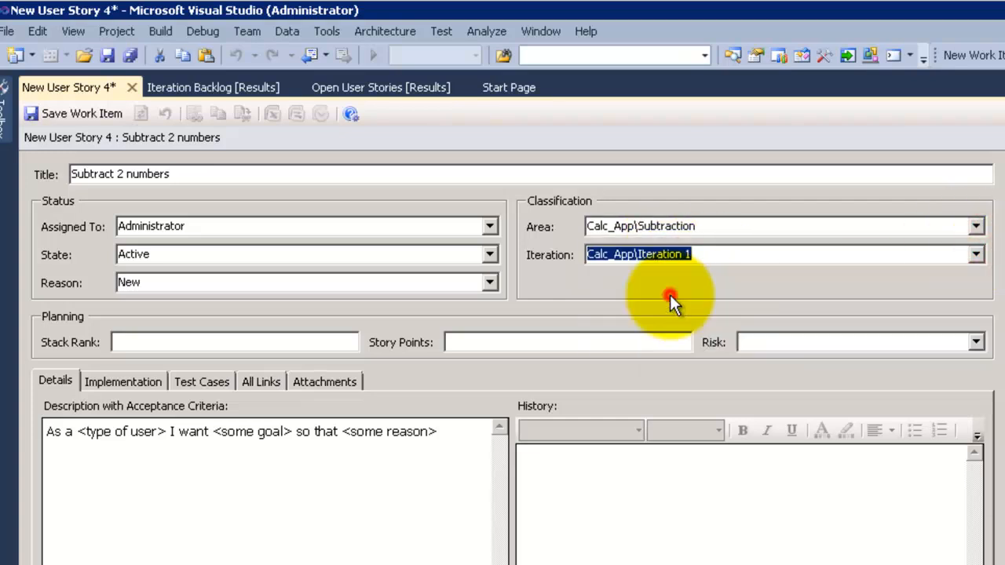
Describe the story as "As a Calculator user i want to subtract 2 numbers so that the subtraction process is done for me", save and close it
click(454, 439)
key(ctrl+a)
text(As )
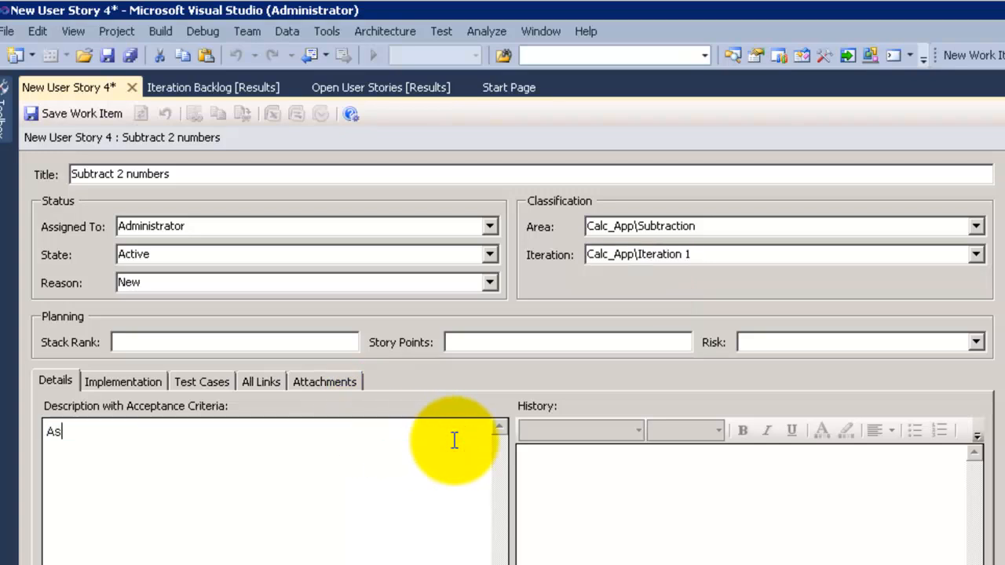
text(a)
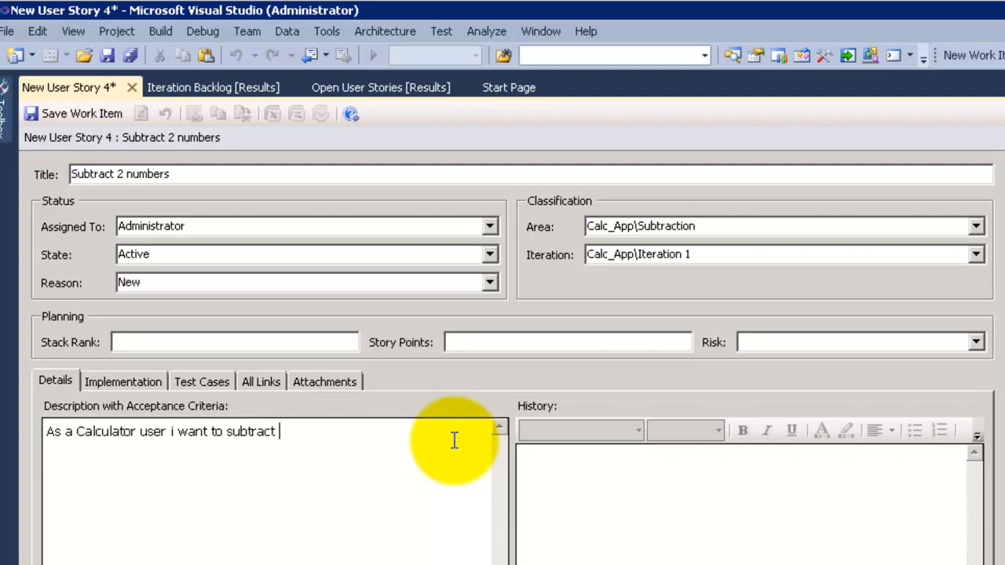
text(mbers so that the subtraction)
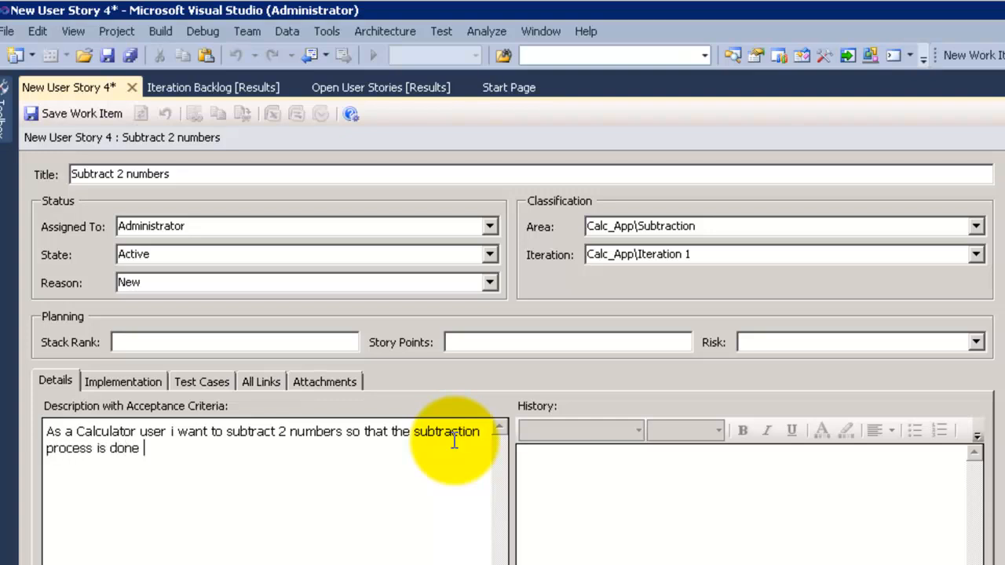
click(89, 113)
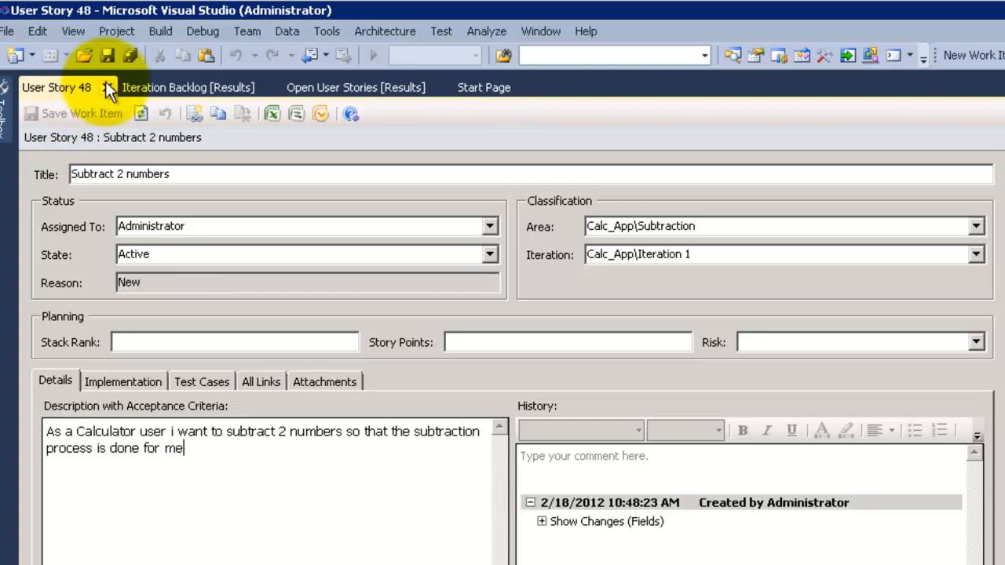
click(106, 84)
Refresh the Iteration Backlog results, then set the area of task "Implementing Addition fo 2 numbers" to Calc_App\Addition and save it
click(146, 113)
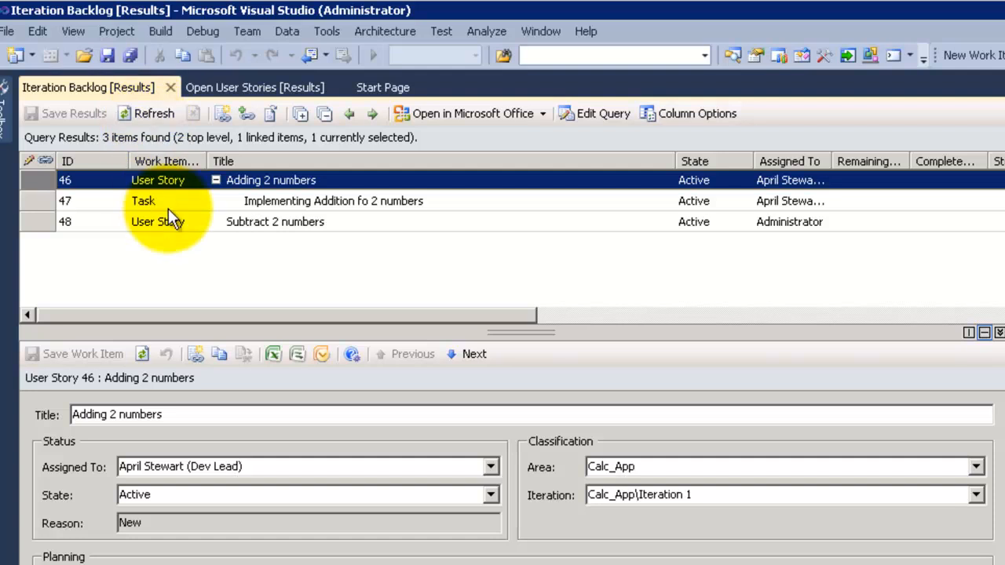
click(306, 201)
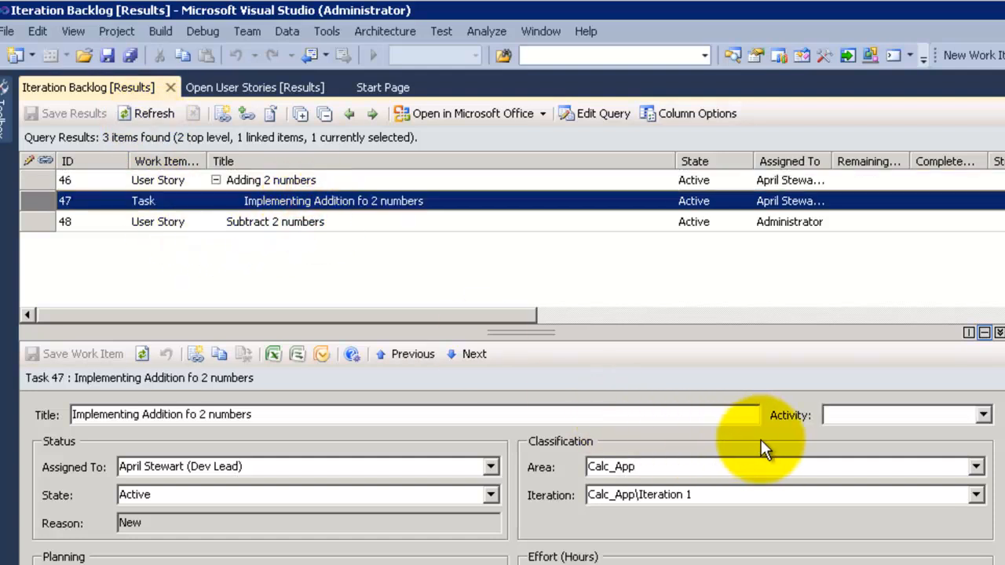
click(977, 467)
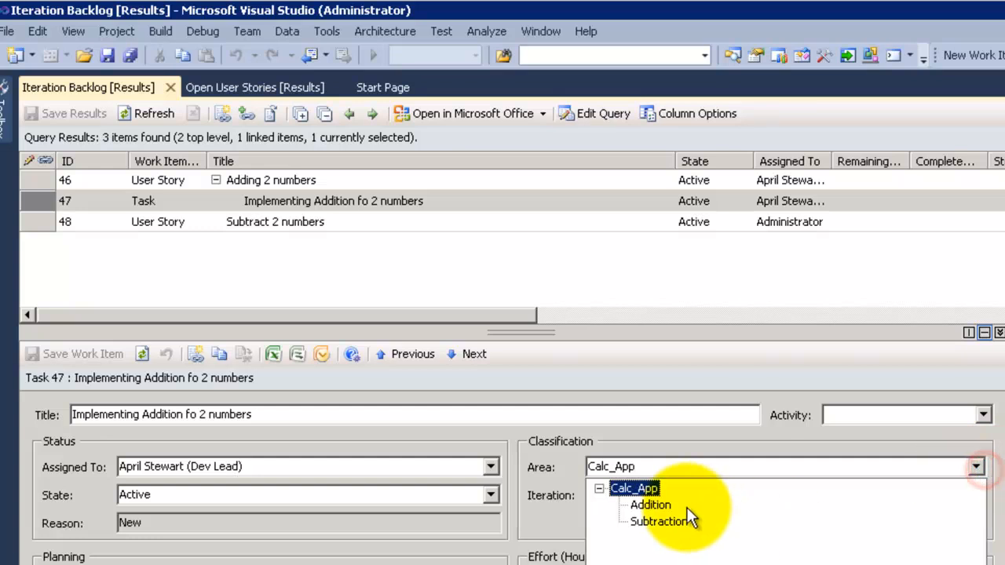
click(653, 506)
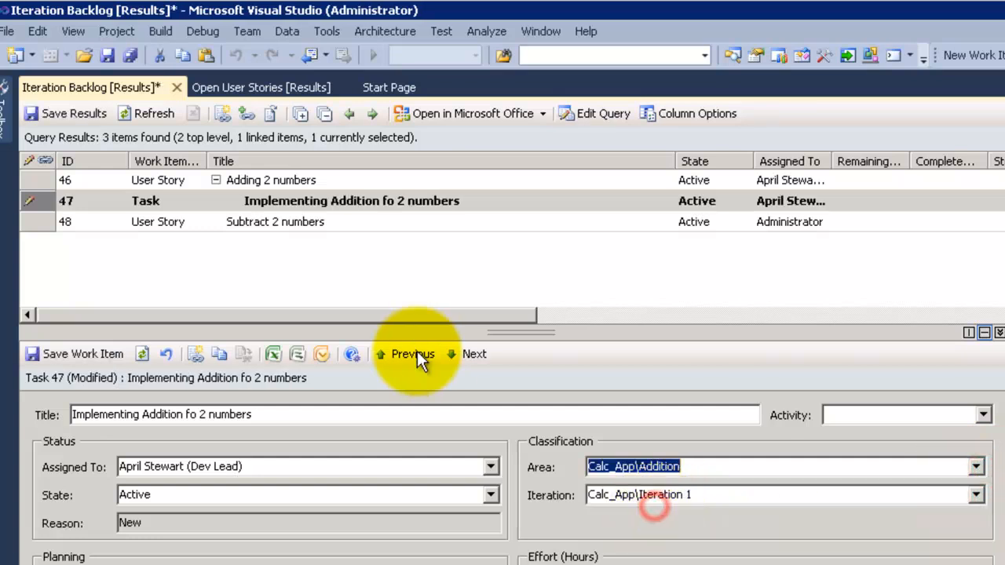
click(95, 354)
Set the area of the "Adding 2 numbers" user story to Calc_App\Addition and save the work item
click(150, 179)
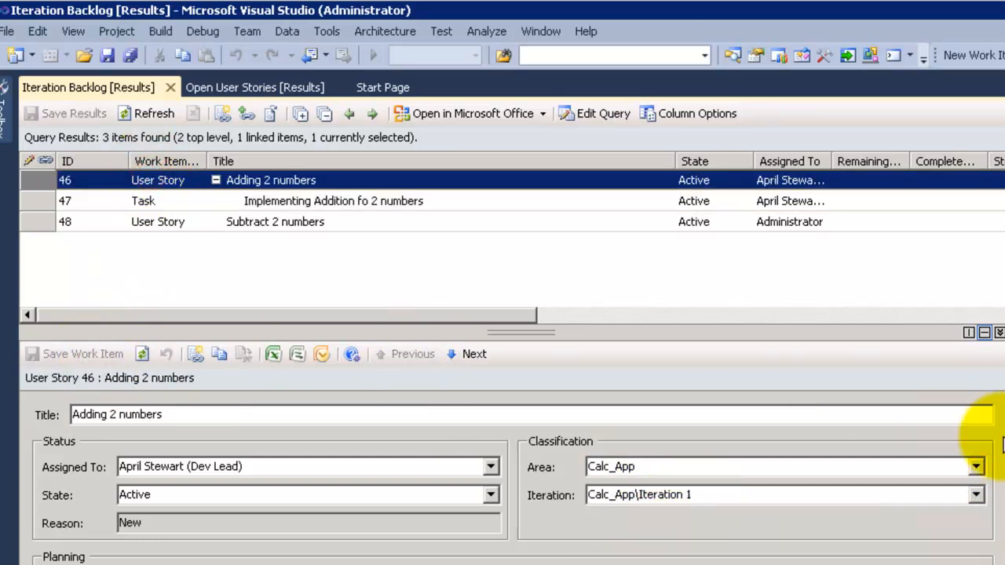
click(977, 467)
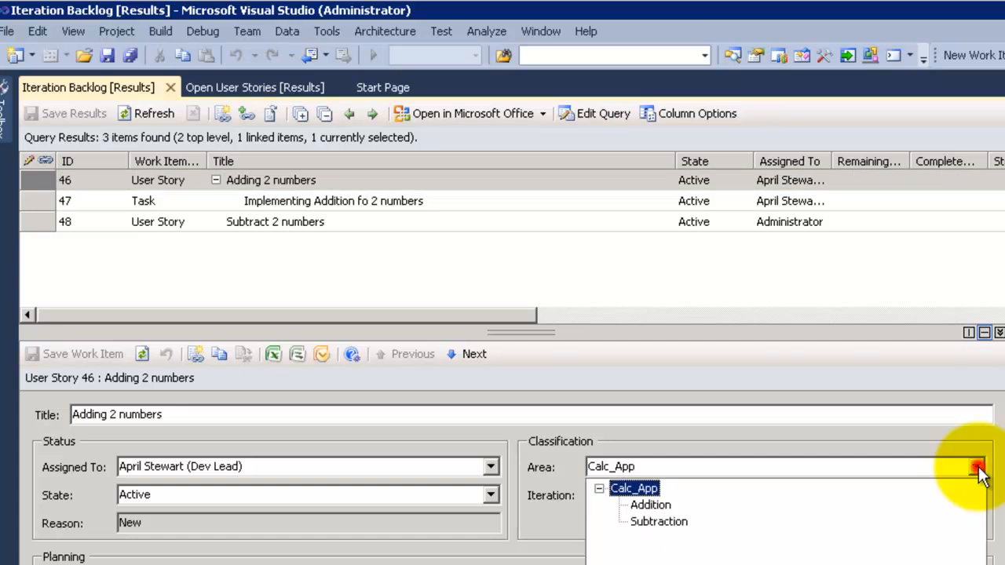
click(659, 504)
click(107, 354)
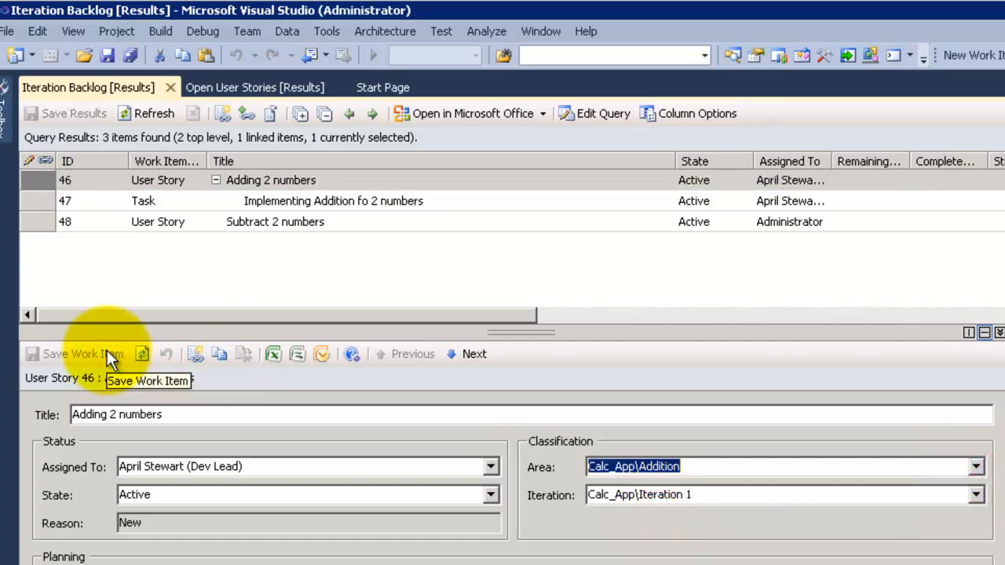
Leave the Iteration Backlog, refresh the Open User Stories results and open that query for editing
click(172, 86)
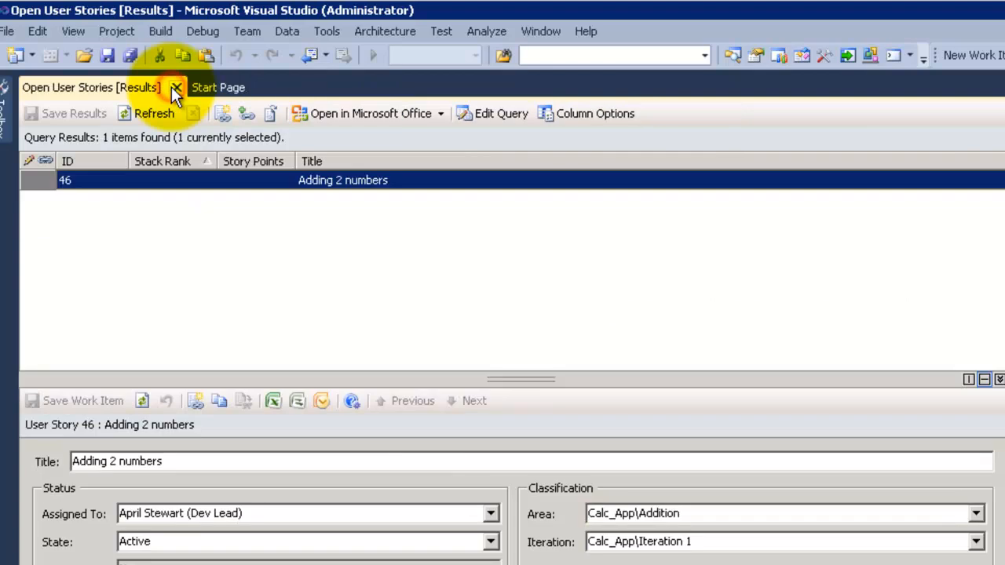
click(153, 113)
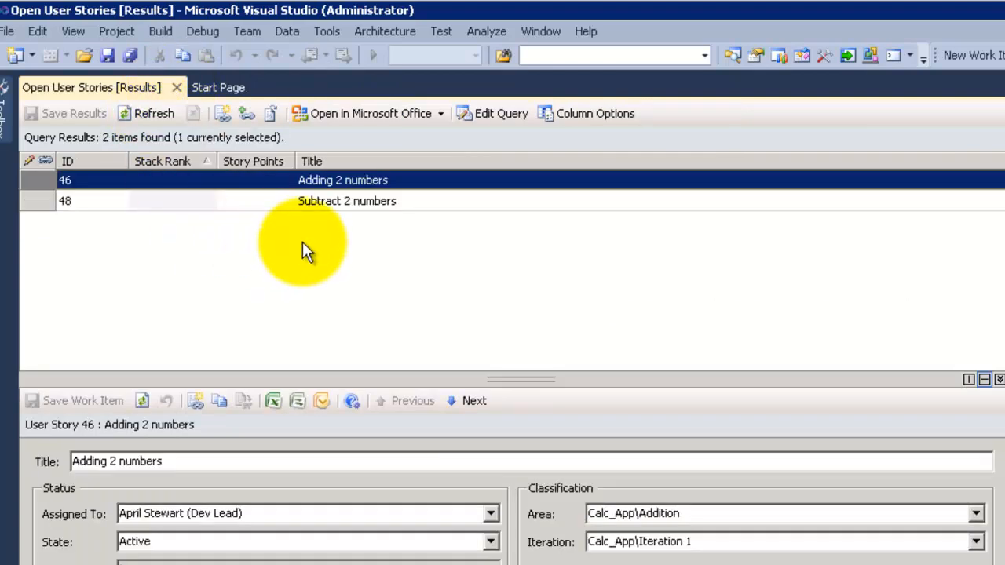
click(480, 115)
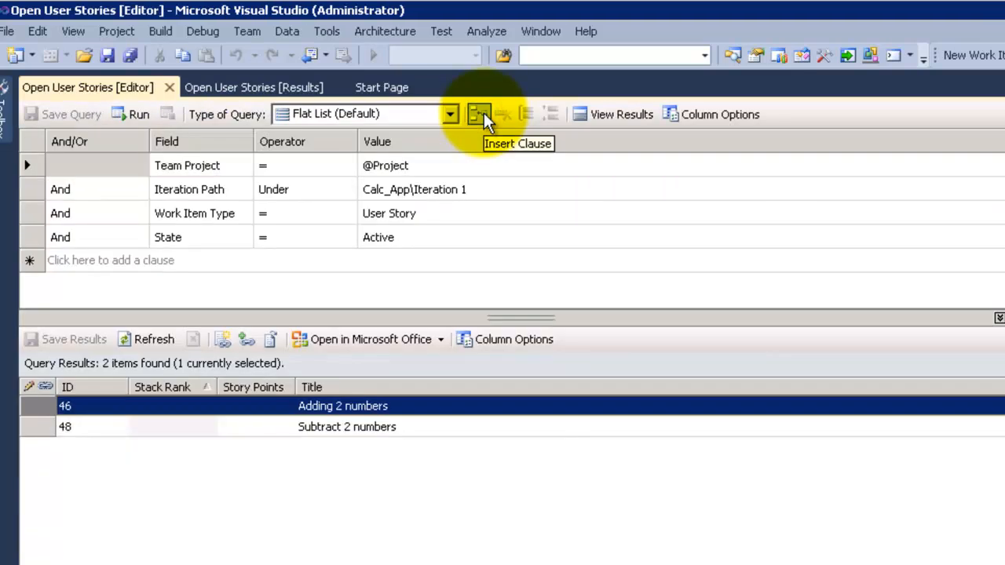
Add the query clause And Area Path Under Calc_App\Addition to Open User Stories and run the query
click(117, 261)
click(191, 261)
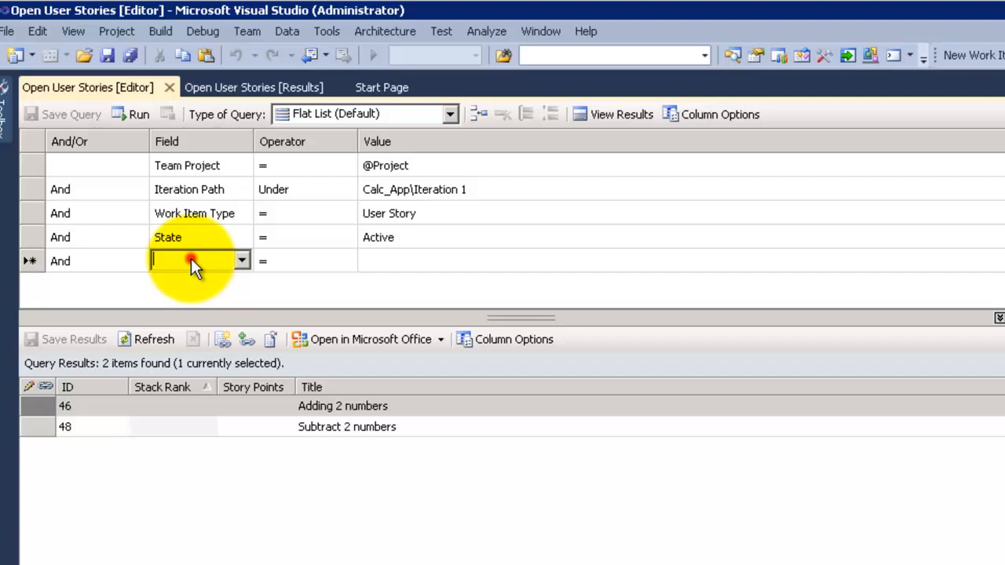
click(244, 261)
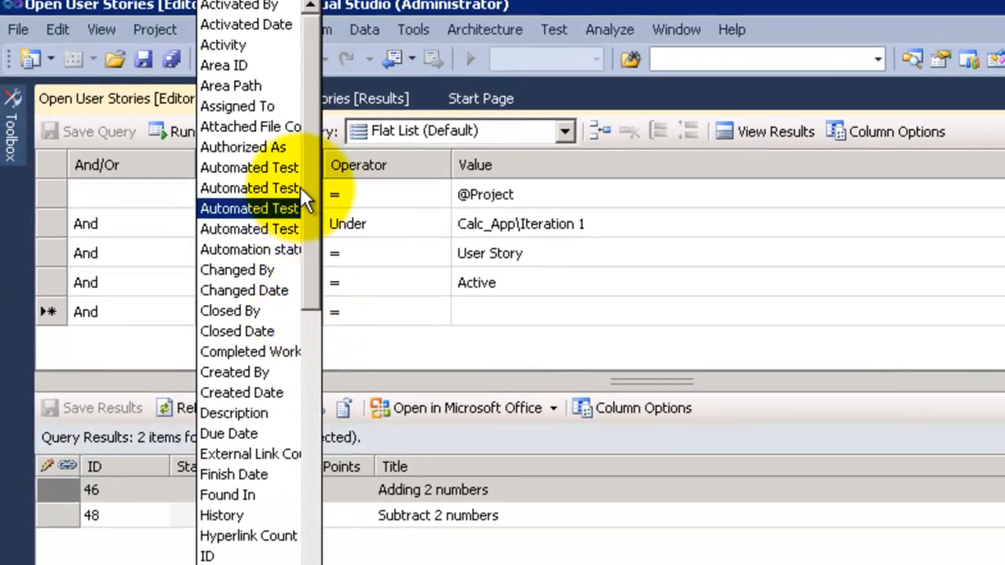
click(281, 82)
click(574, 313)
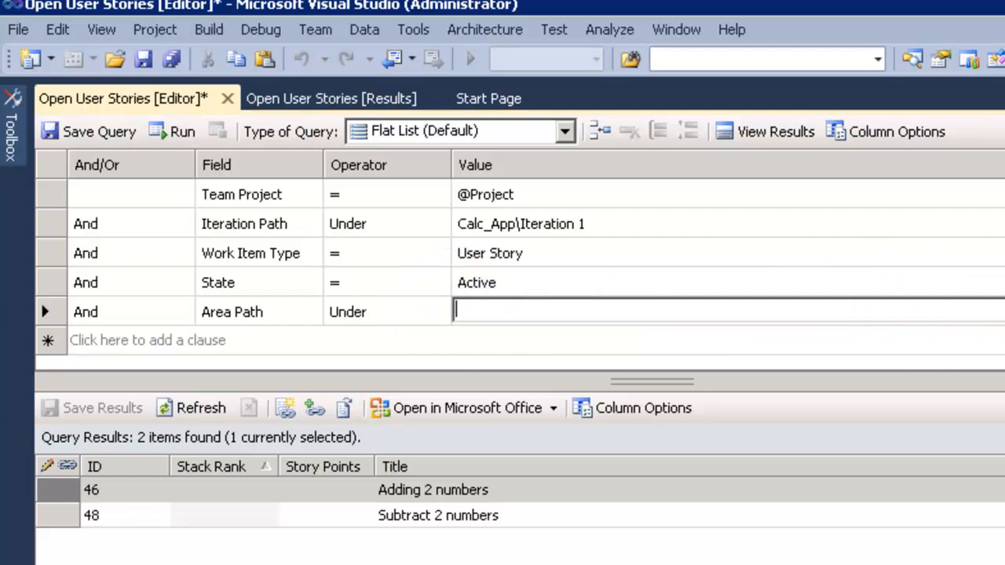
click(1001, 311)
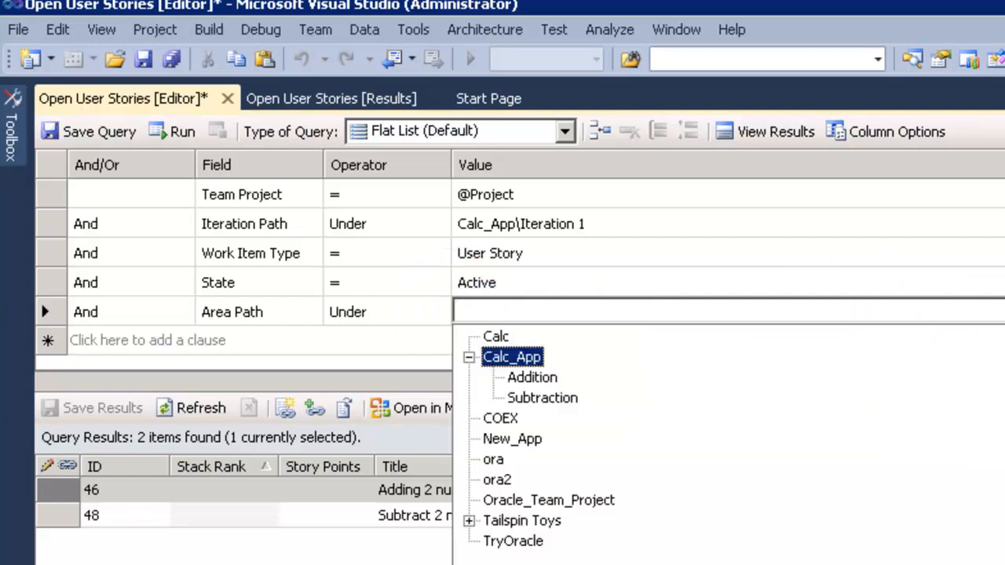
click(529, 378)
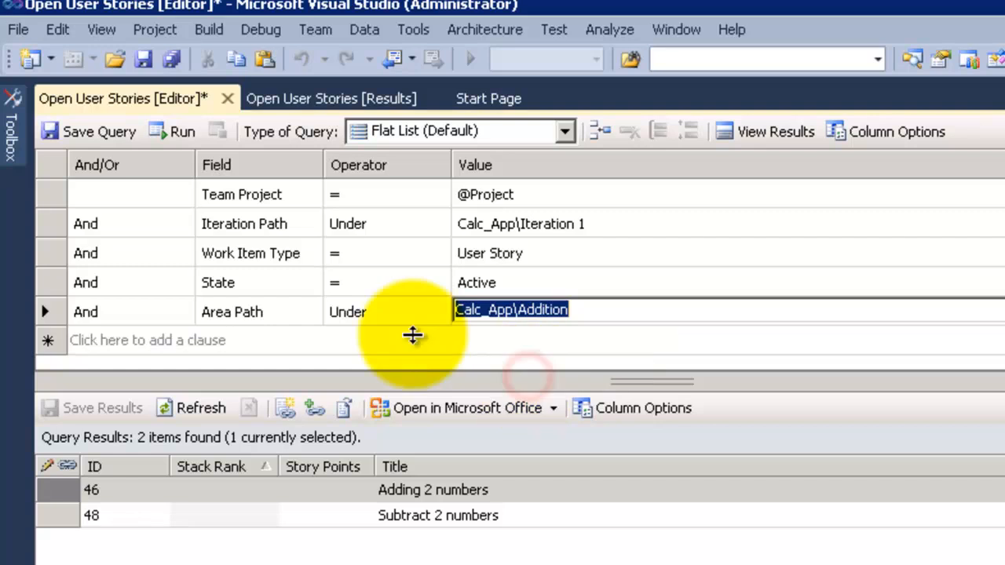
click(178, 131)
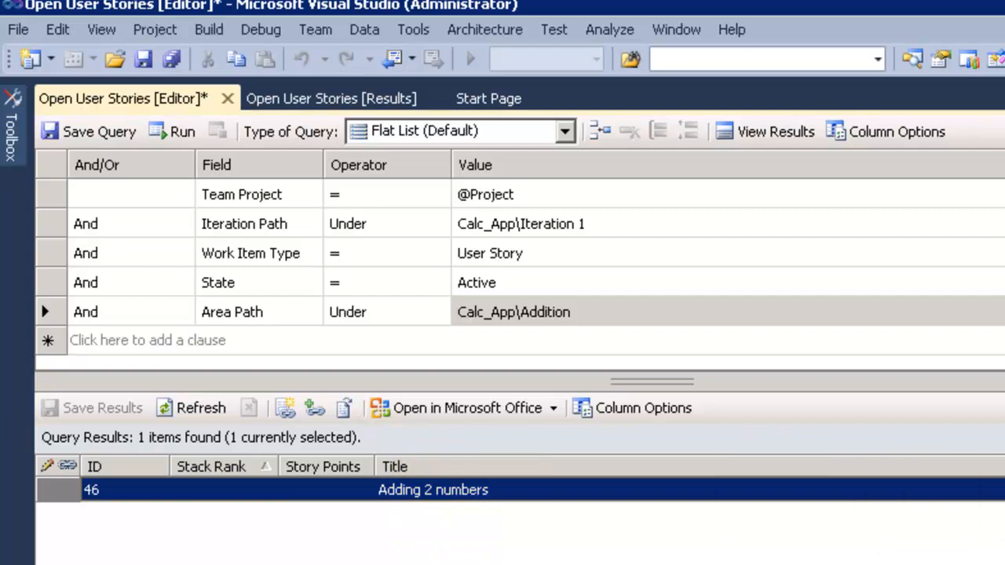
Change the Area Path clause's value to Calc_App\Subtraction and run the query again
click(998, 311)
click(531, 400)
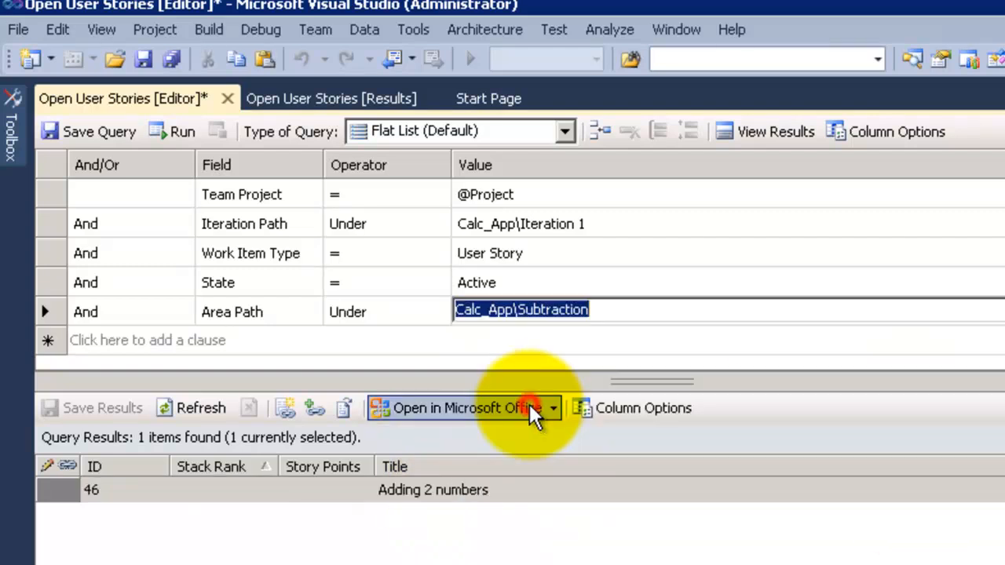
click(177, 132)
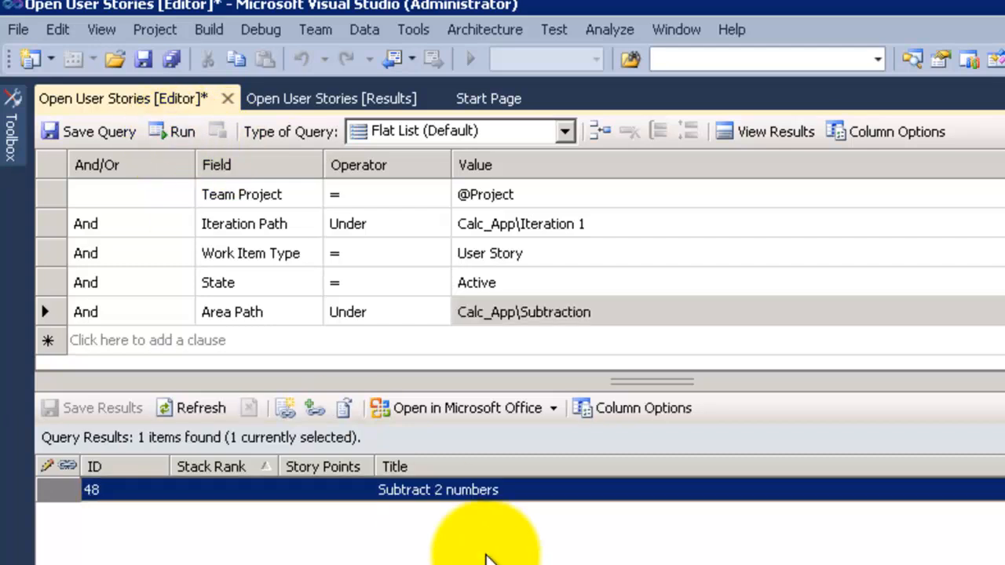